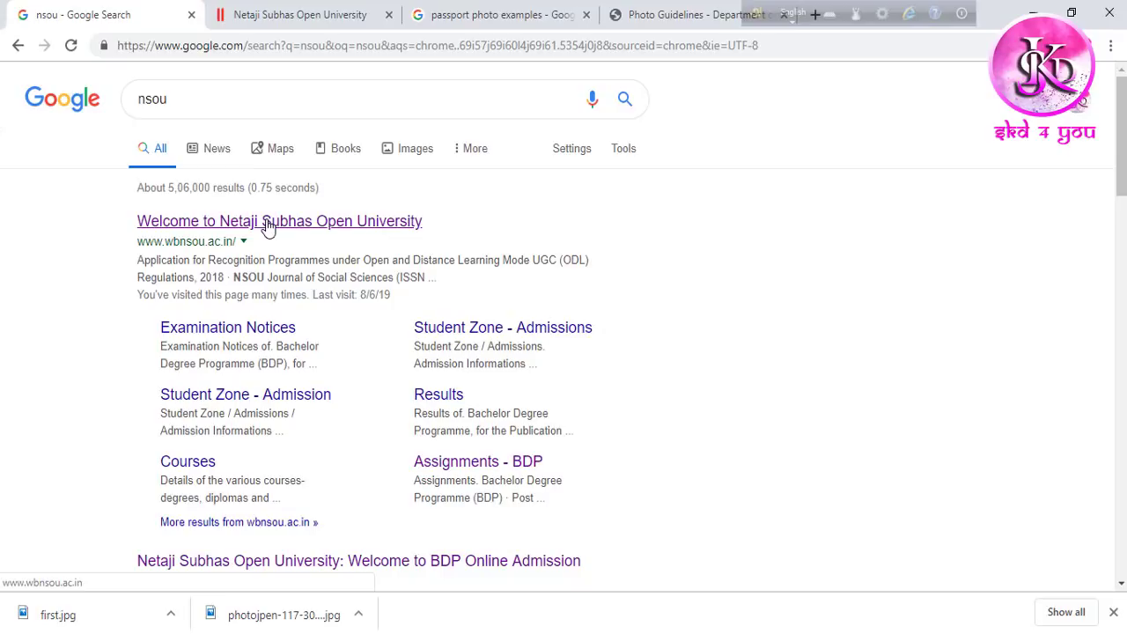
Step: Open the Netaji Subhas Open University home page, review its admission notices and outline the online application link in red
left_click(268, 224)
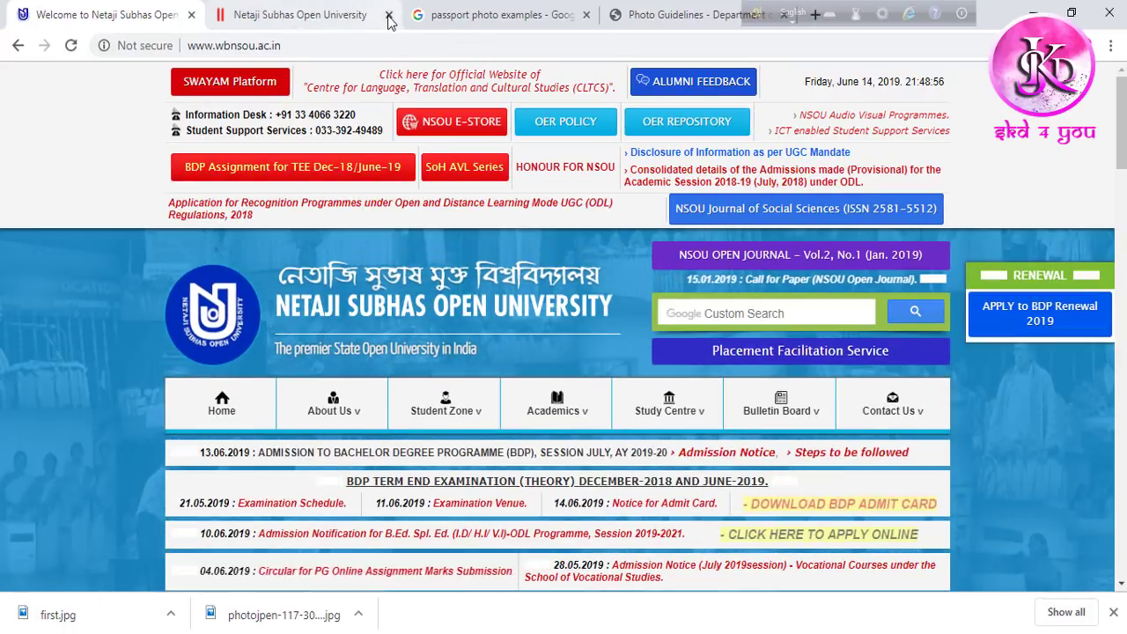
left_click(389, 15)
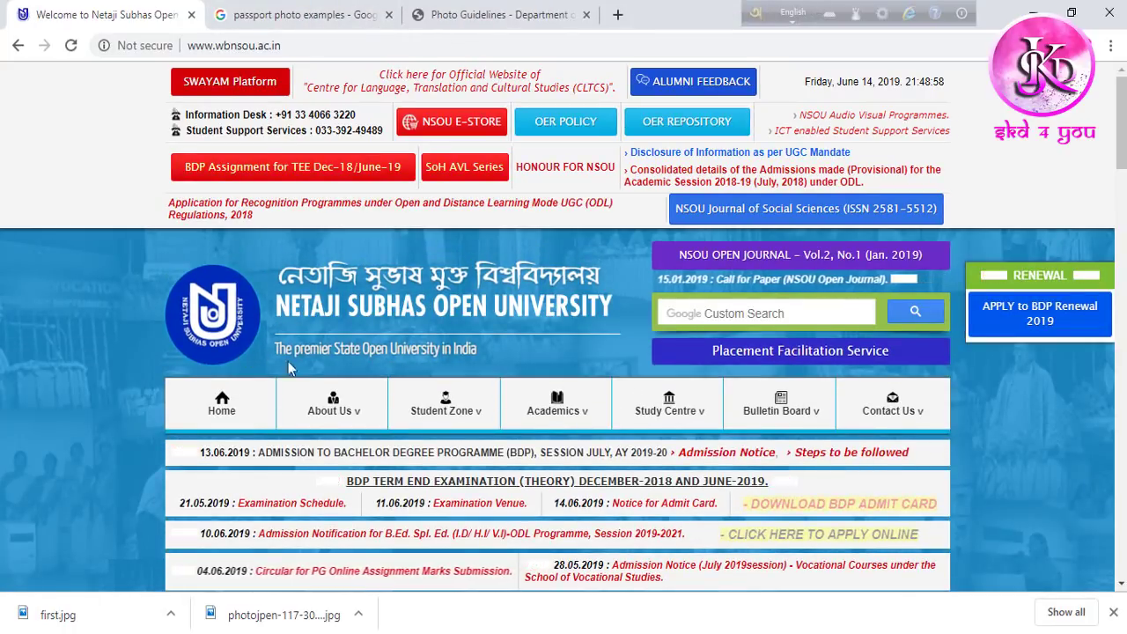
scroll(541, 315, "down", 1)
mouse_move(541, 315)
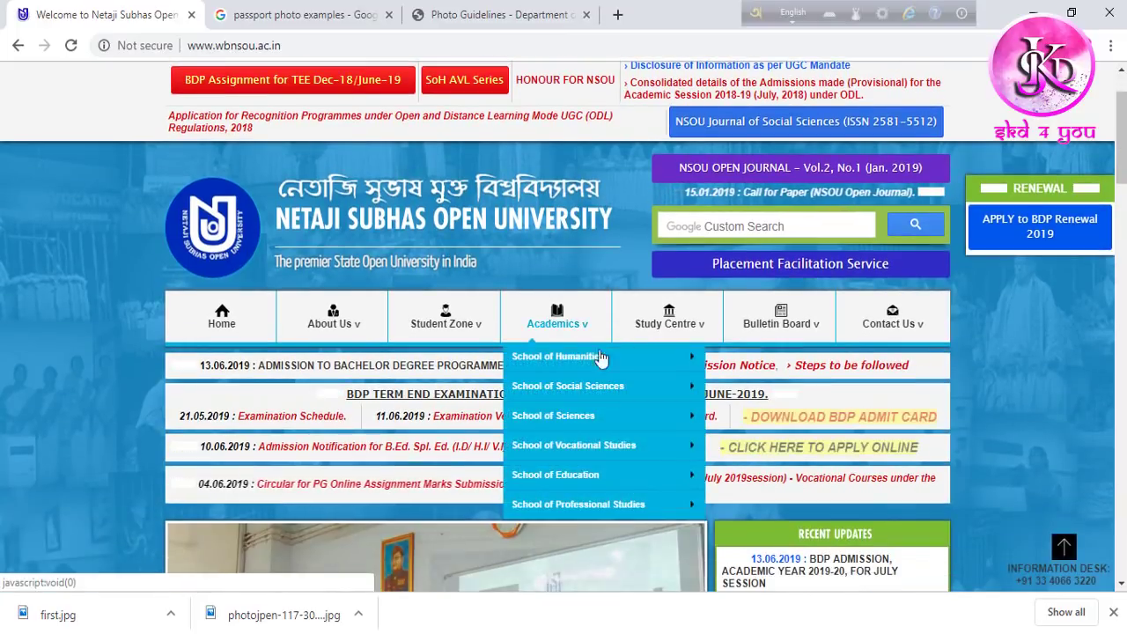
scroll(1072, 427, "down", 1)
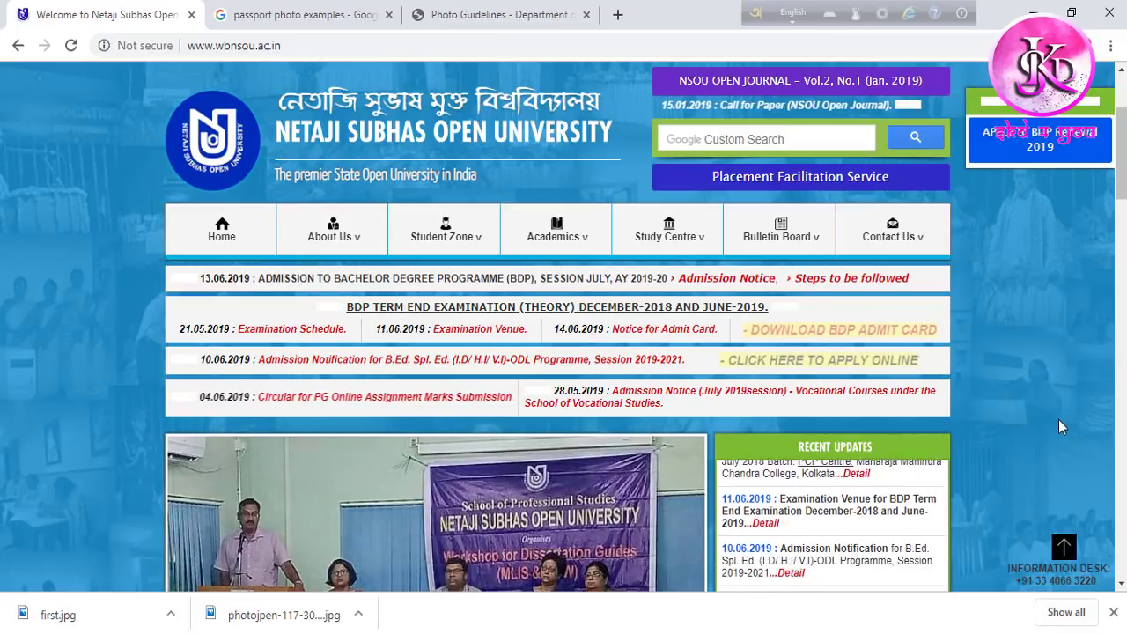
mouse_move(701, 340)
left_mouse_down()
mouse_move(713, 361)
mouse_move(942, 379)
left_mouse_up()
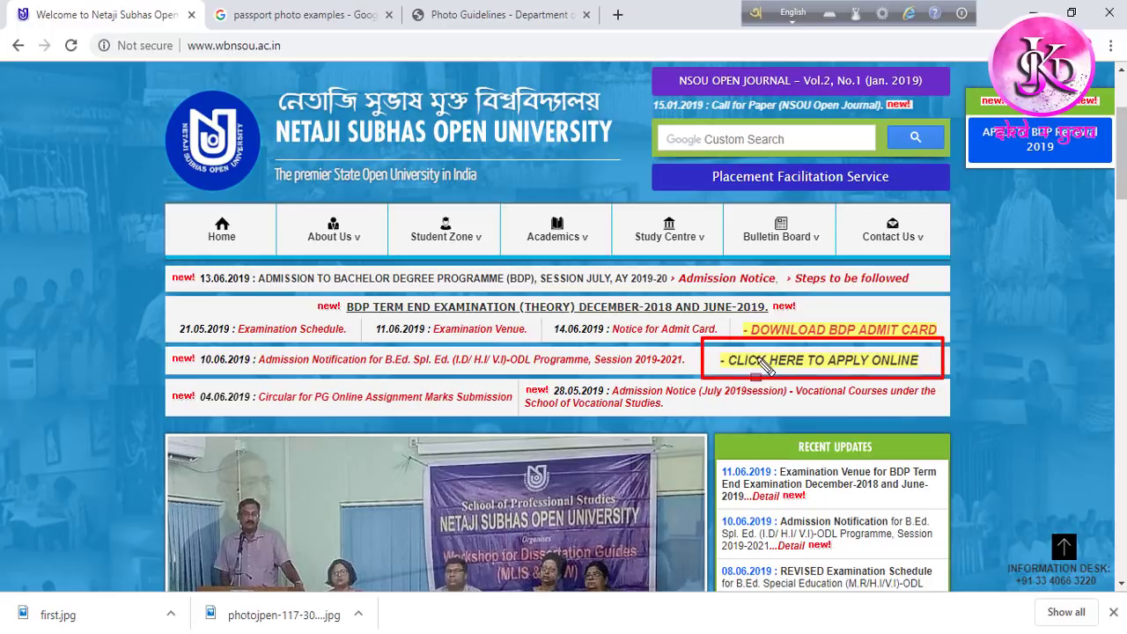
key("Escape")
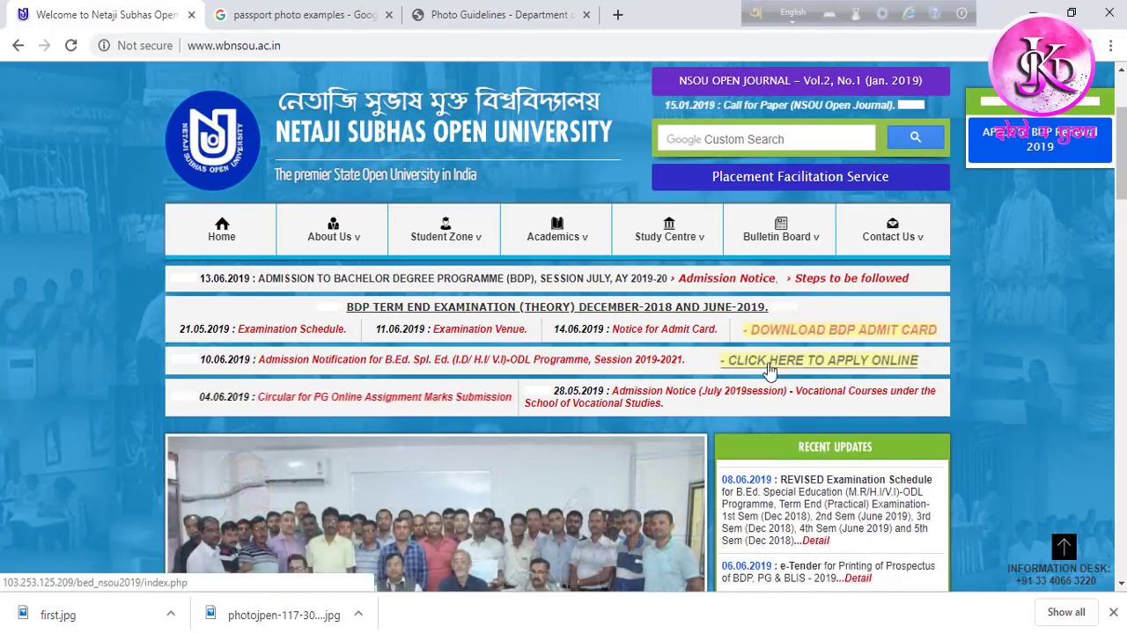
Step: Return to the search results and open the university's BDP Online Admission site
left_click(19, 45)
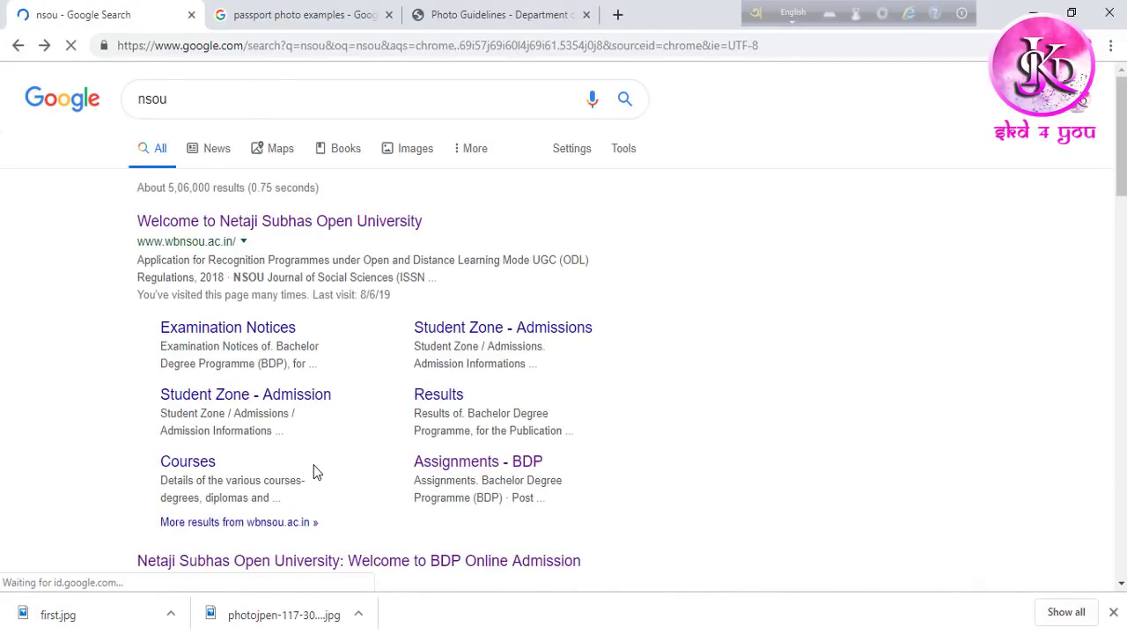
scroll(317, 467, "down", 1)
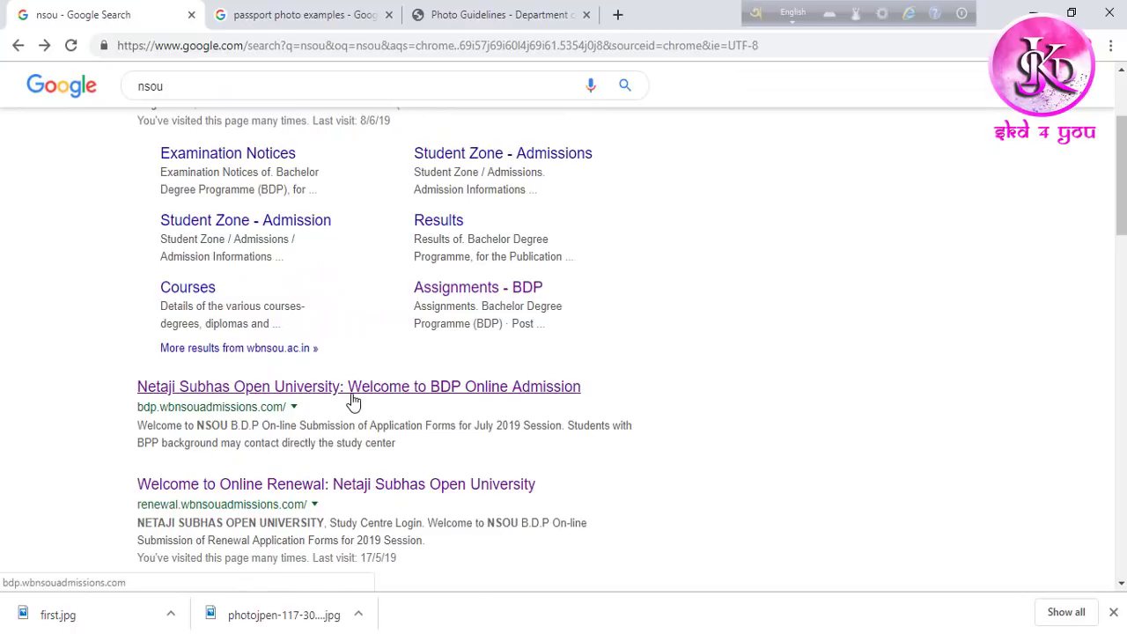
left_click(350, 393)
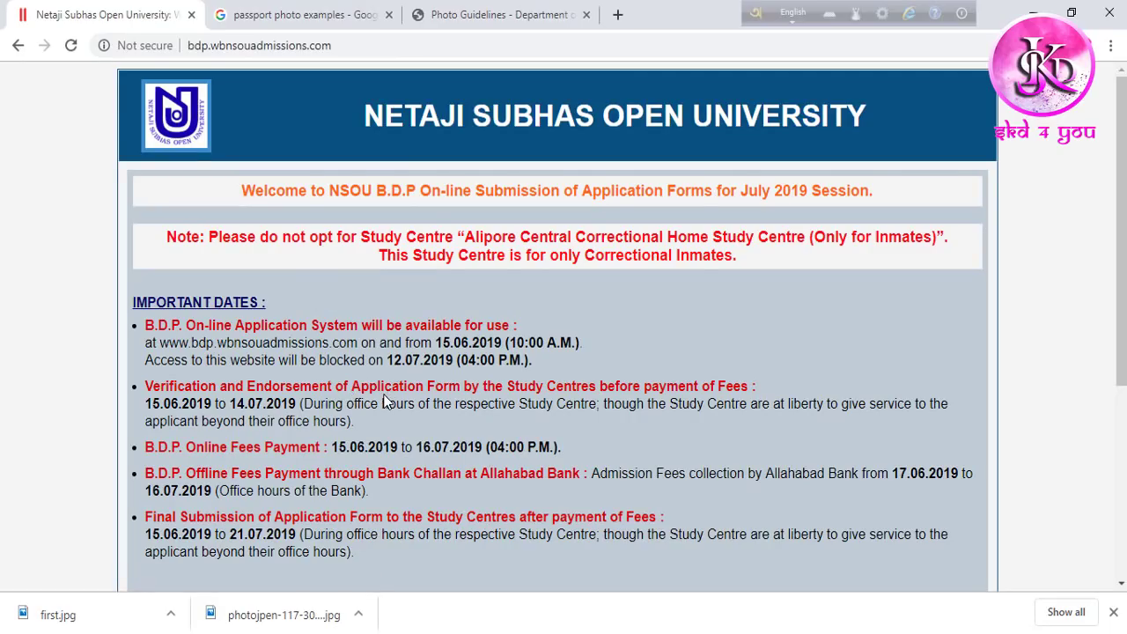
Step: Outline the online application link for BDP Admission July 2019 and open the application page through it
scroll(383, 401, "down", 4)
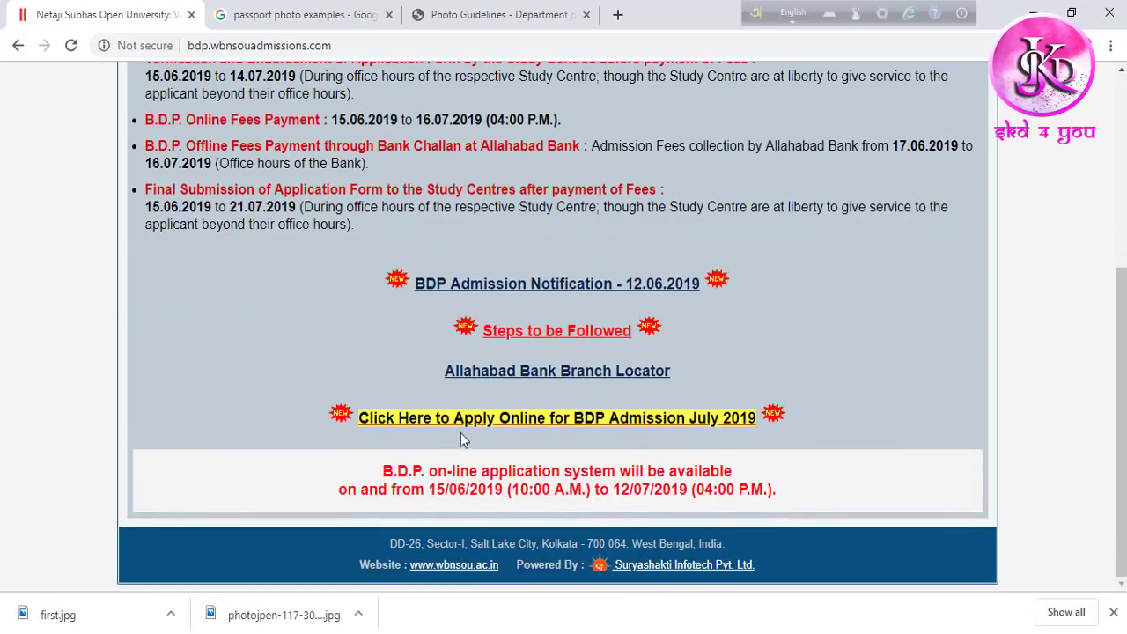
scroll(444, 429, "up", 4)
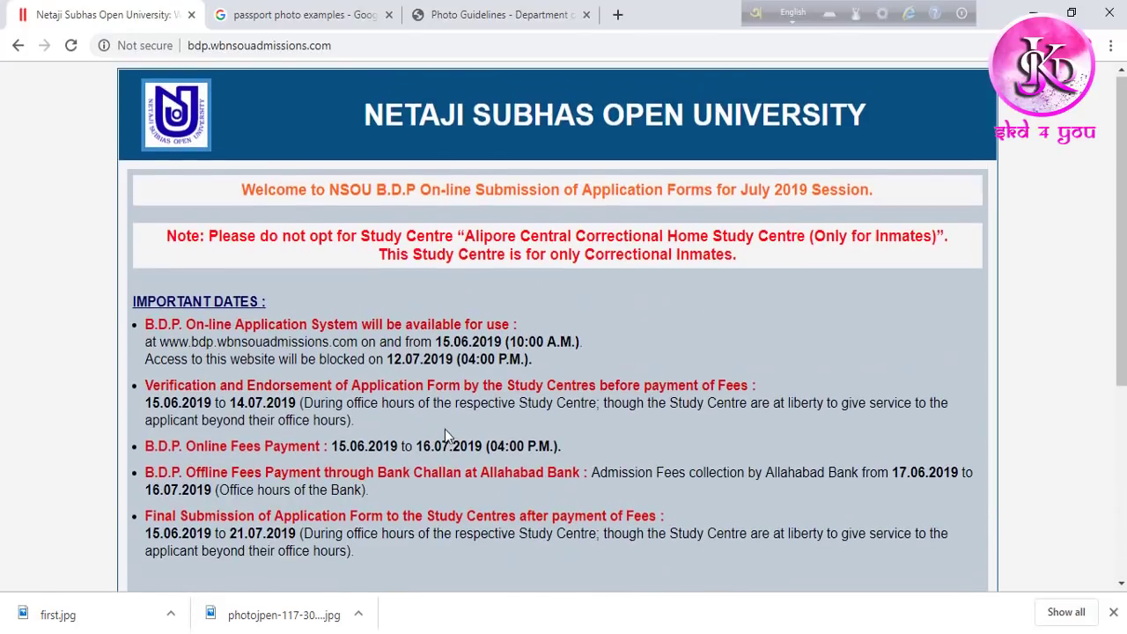
scroll(444, 429, "down", 4)
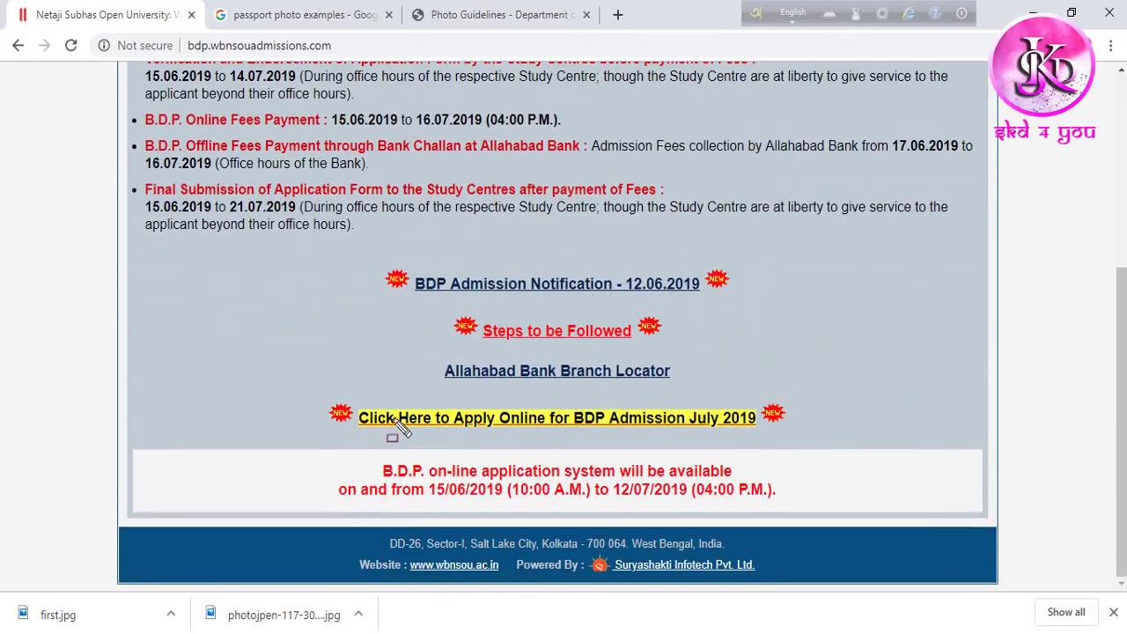
mouse_move(324, 381)
left_mouse_down()
mouse_move(536, 443)
mouse_move(803, 442)
left_mouse_up()
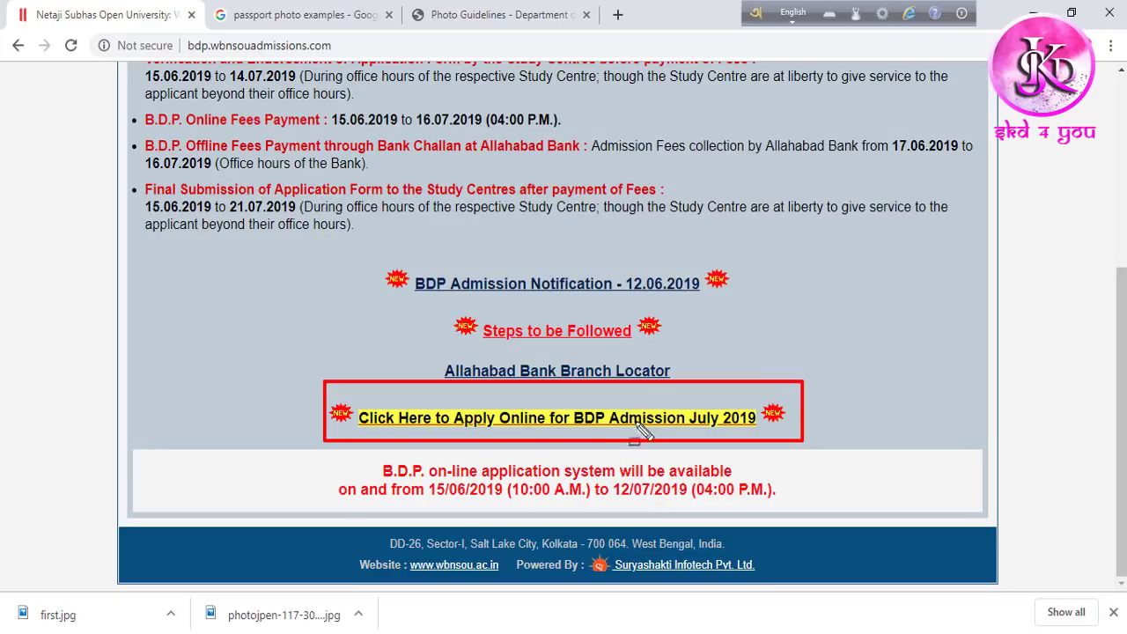
key("Escape")
left_click(537, 420)
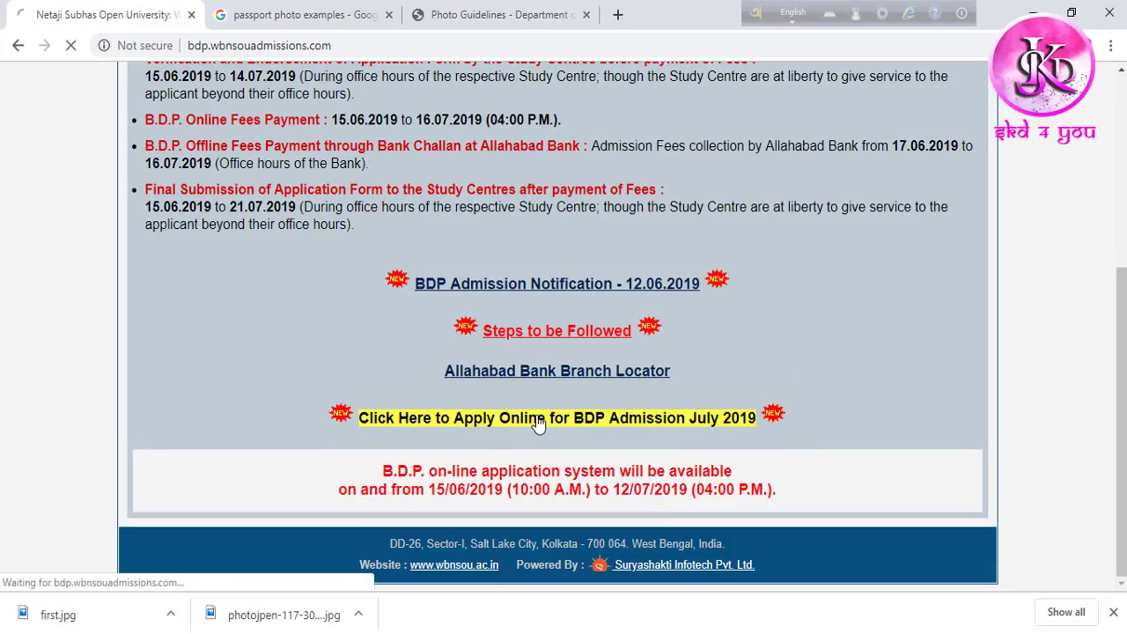
Step: Go through the application stages from Start to Challan Or e-Payment, outlining the whole list and each stage in red
scroll(495, 422, "down", 2)
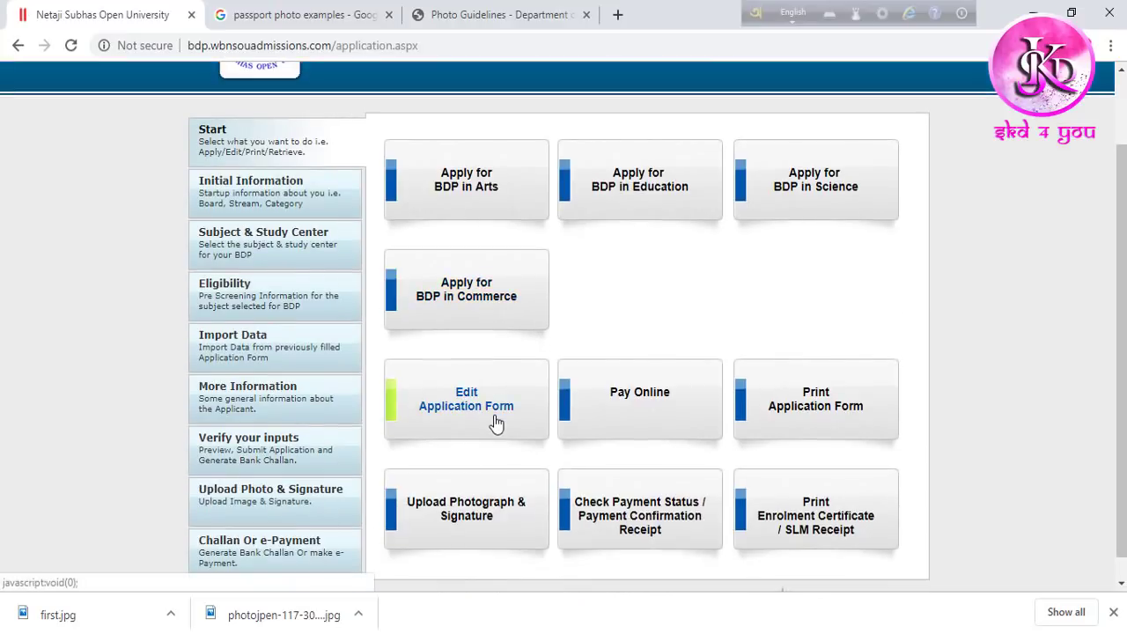
scroll(496, 422, "down", 1)
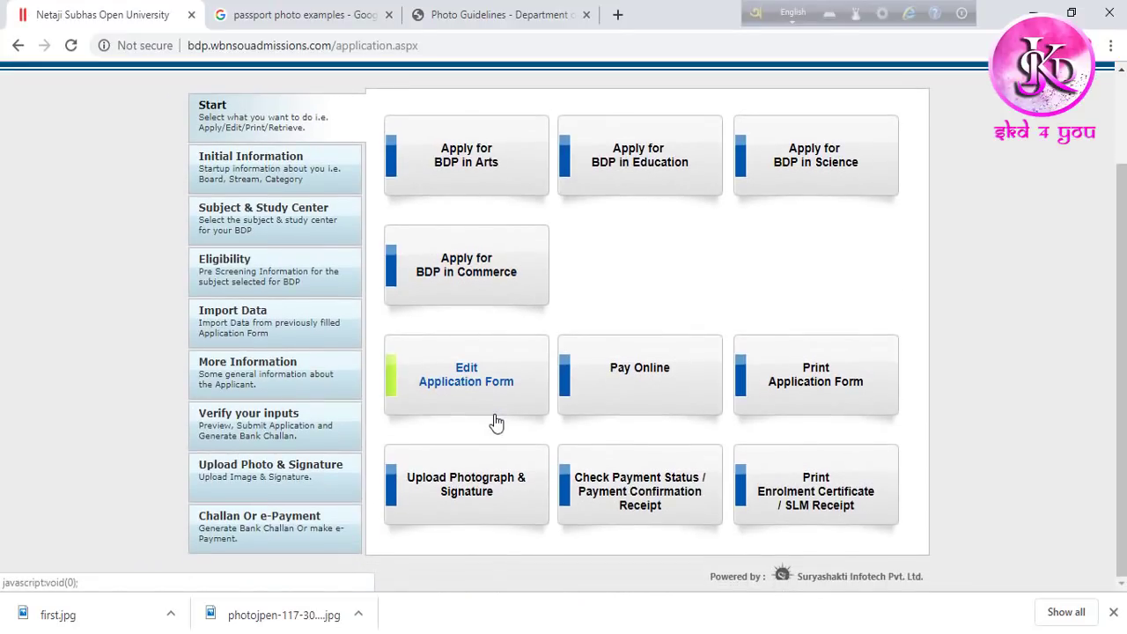
key("ctrl+shift+d")
mouse_move(156, 89)
left_mouse_down()
mouse_move(183, 148)
mouse_move(304, 269)
mouse_move(363, 349)
mouse_move(372, 564)
left_mouse_up()
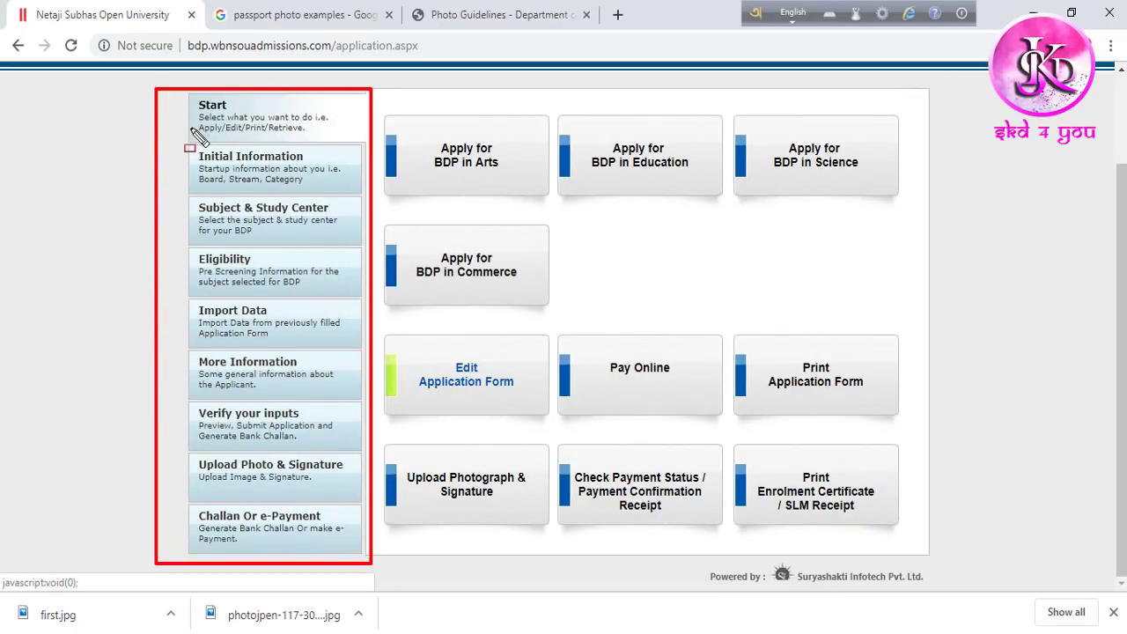
mouse_move(176, 86)
left_mouse_down()
mouse_move(194, 132)
mouse_move(377, 137)
left_mouse_up()
mouse_move(178, 138)
left_mouse_down()
mouse_move(202, 202)
mouse_move(369, 201)
left_mouse_up()
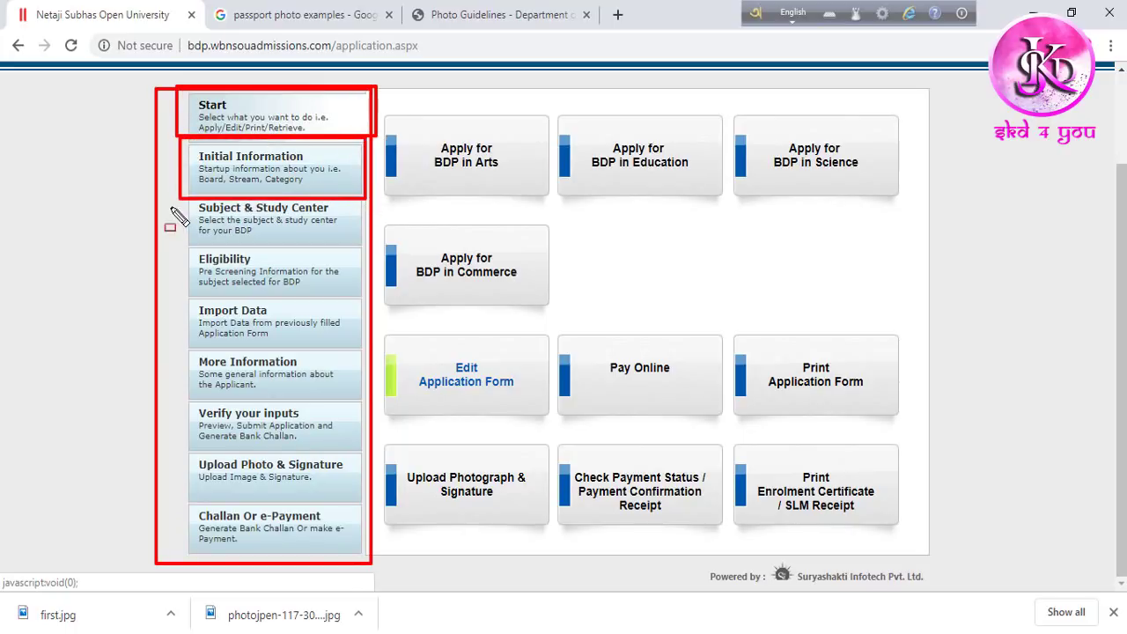
mouse_move(183, 205)
left_mouse_down()
mouse_move(304, 258)
mouse_move(374, 255)
mouse_move(370, 246)
left_mouse_up()
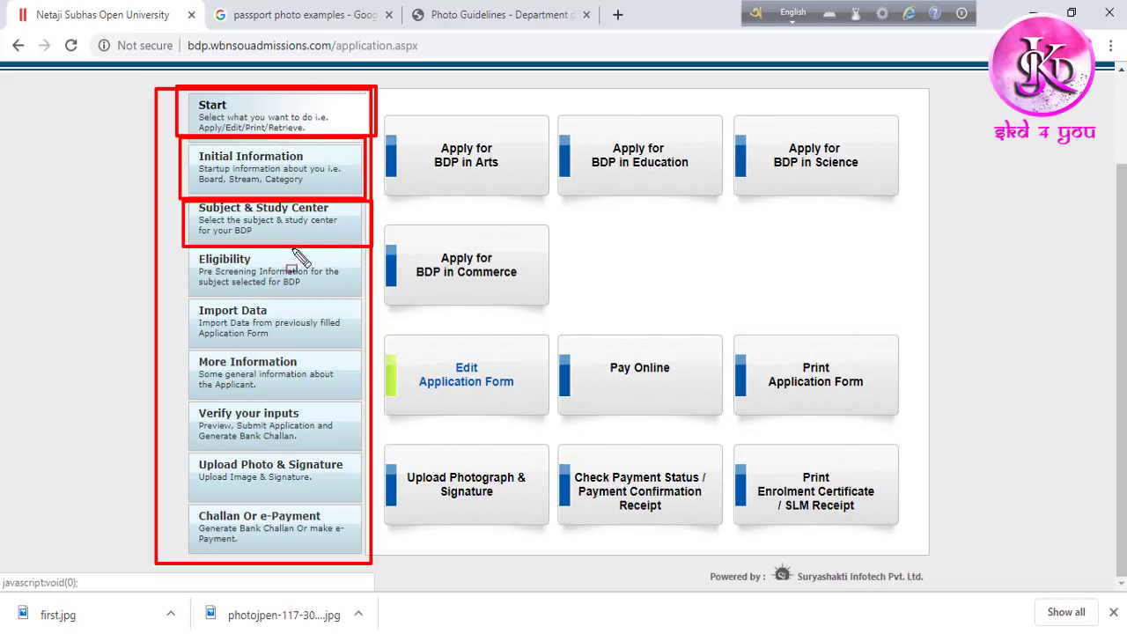
mouse_move(189, 249)
left_mouse_down()
mouse_move(184, 294)
mouse_move(308, 313)
mouse_move(370, 311)
mouse_move(368, 301)
left_mouse_up()
mouse_move(186, 302)
left_mouse_down()
mouse_move(186, 342)
mouse_move(366, 367)
mouse_move(368, 350)
left_mouse_up()
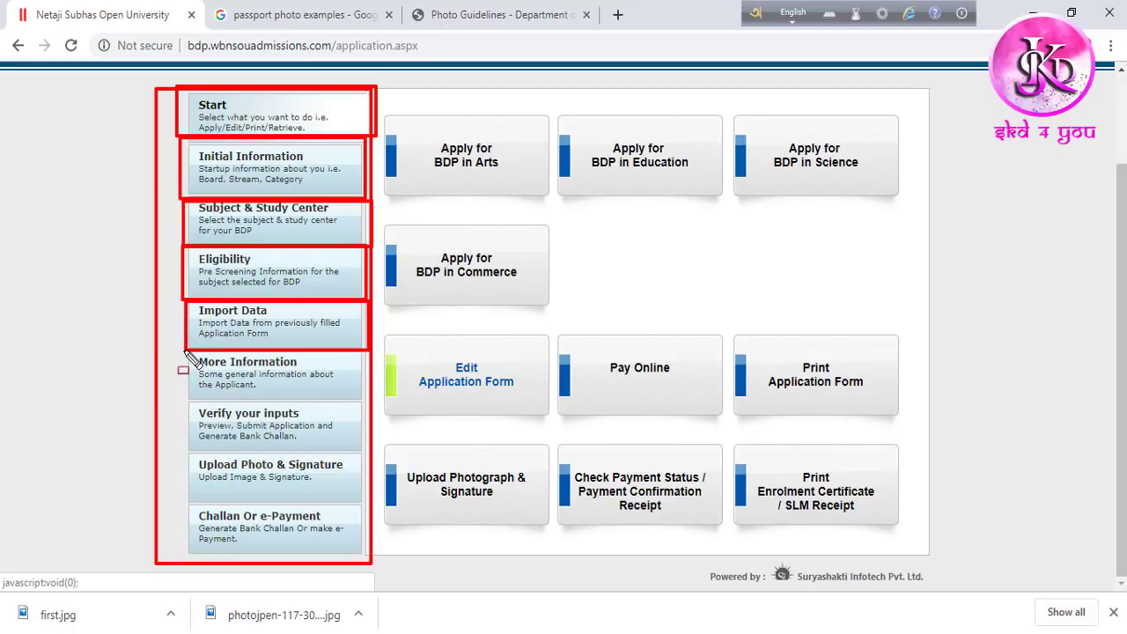
mouse_move(185, 352)
left_mouse_down()
mouse_move(216, 410)
mouse_move(377, 402)
left_mouse_up()
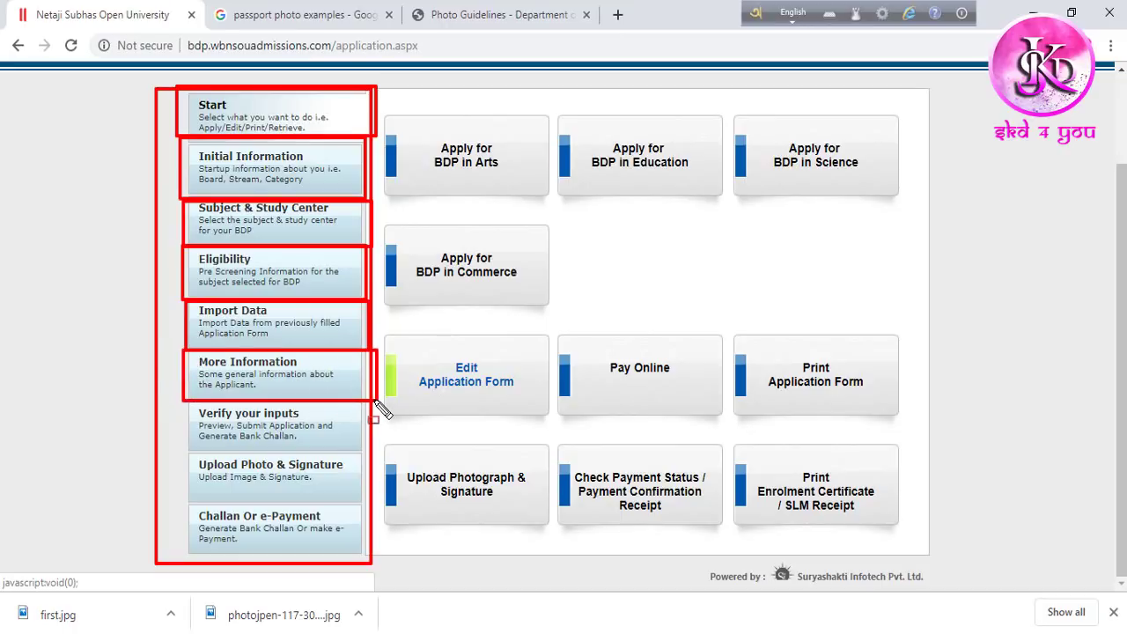
mouse_move(179, 402)
left_mouse_down()
mouse_move(204, 467)
mouse_move(295, 458)
mouse_move(372, 469)
mouse_move(371, 459)
left_mouse_up()
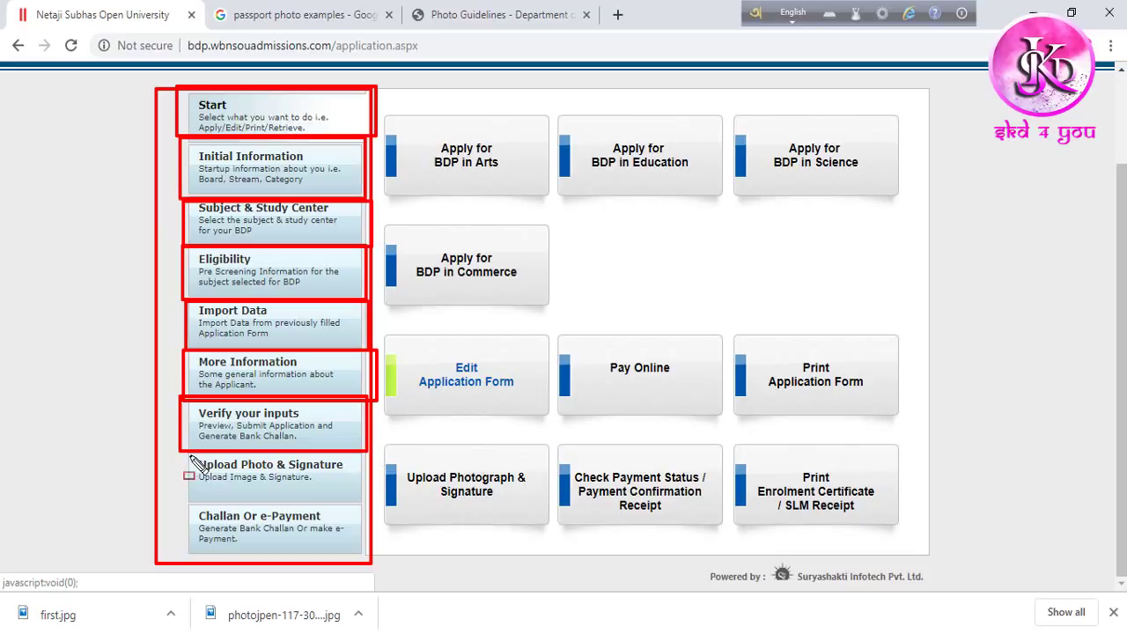
mouse_move(184, 454)
left_mouse_down()
mouse_move(185, 509)
mouse_move(304, 517)
mouse_move(368, 508)
left_mouse_up()
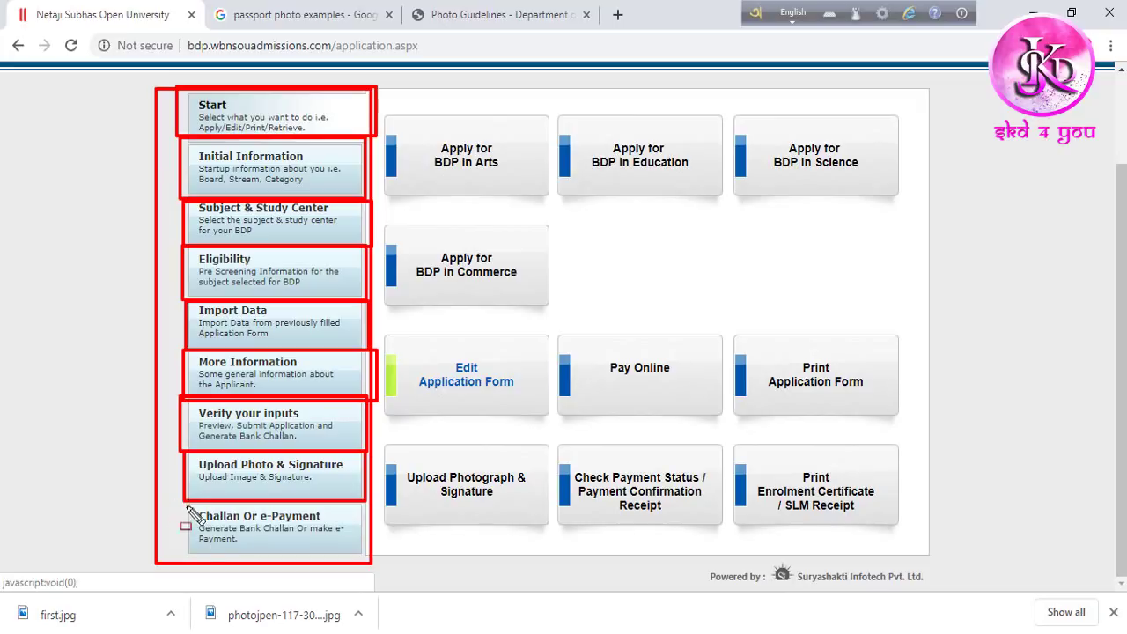
mouse_move(187, 502)
left_mouse_down()
mouse_move(275, 560)
mouse_move(361, 568)
left_mouse_up()
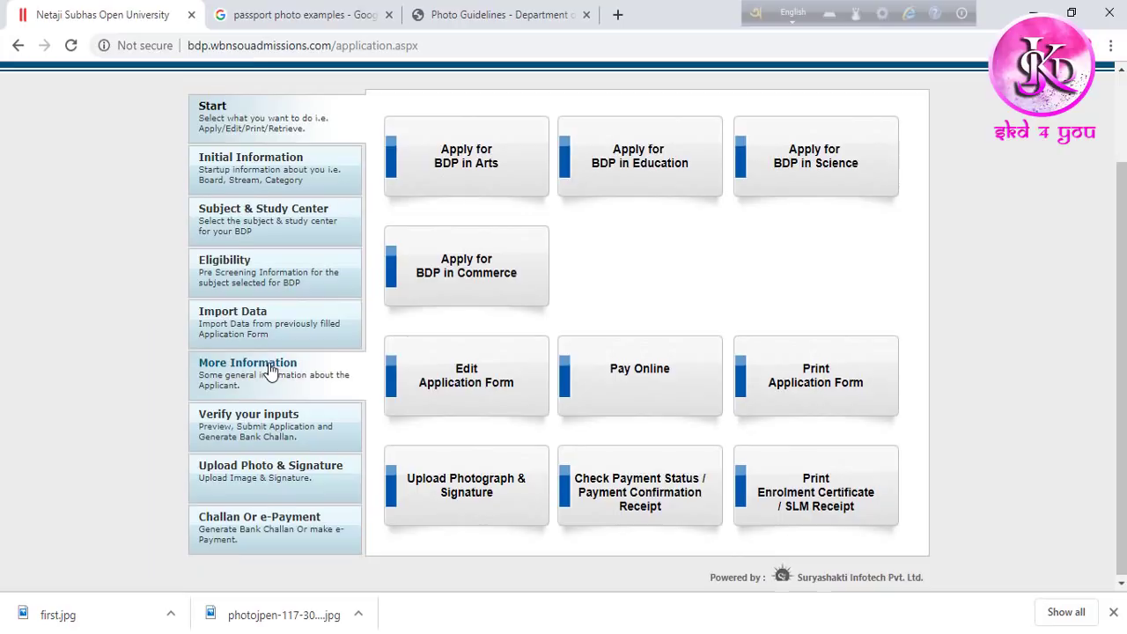
Step: Review the BDP stream choices and the edit, payment, print and upload options, outlining the groups in red
scroll(264, 308, "up", 2)
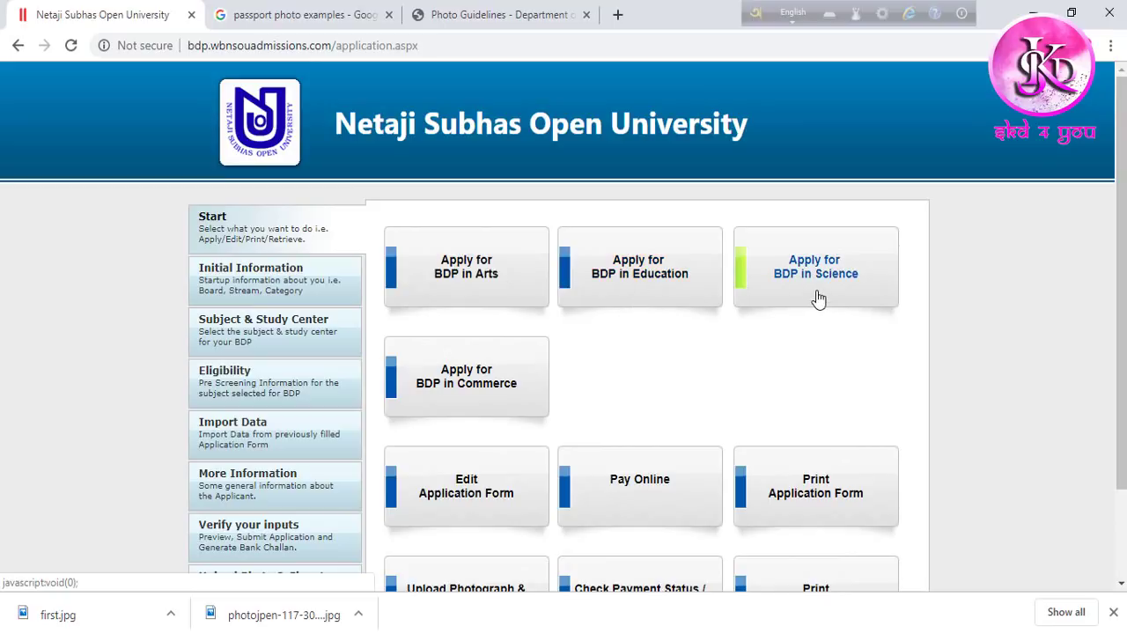
scroll(506, 402, "down", 1)
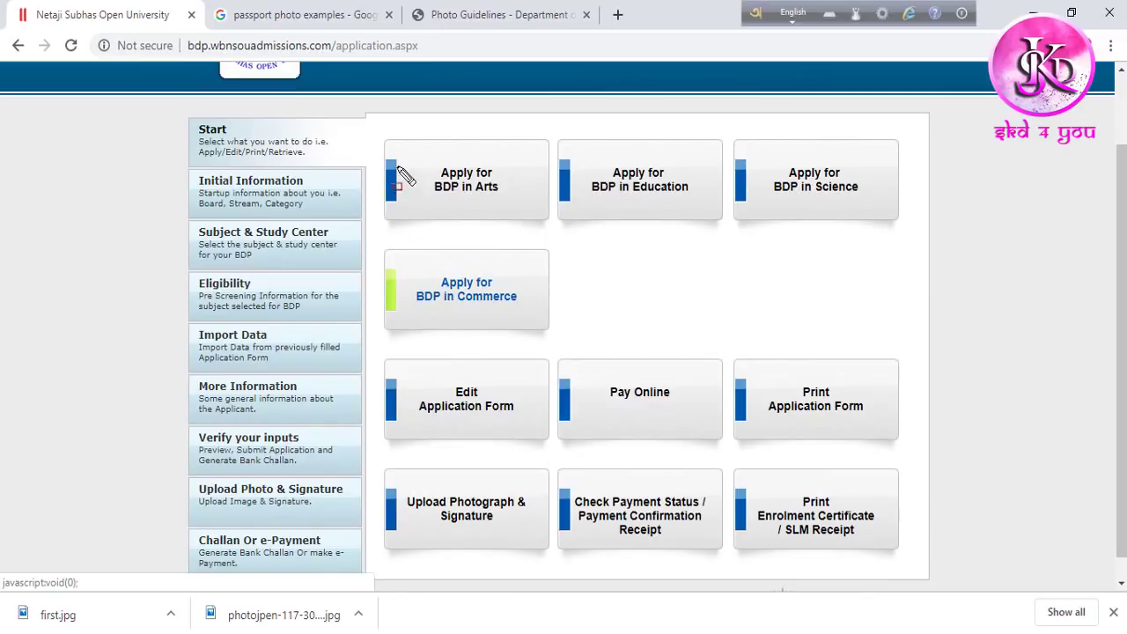
mouse_move(369, 130)
left_mouse_down()
mouse_move(378, 217)
mouse_move(538, 334)
mouse_move(918, 336)
left_mouse_up()
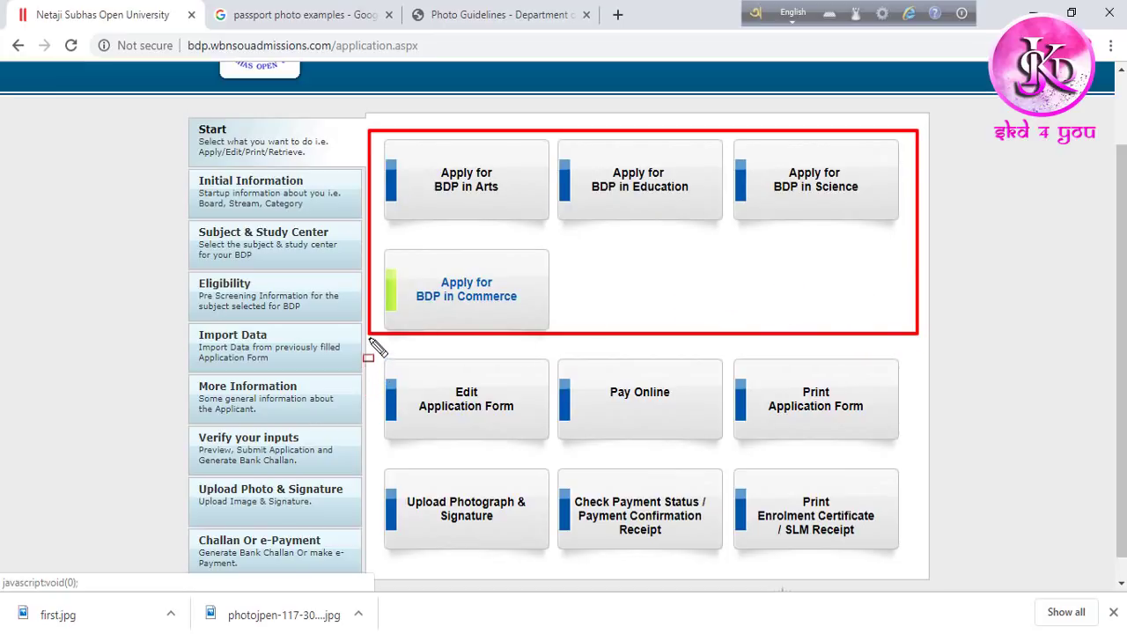
mouse_move(369, 338)
left_mouse_down()
mouse_move(384, 427)
mouse_move(921, 450)
left_mouse_up()
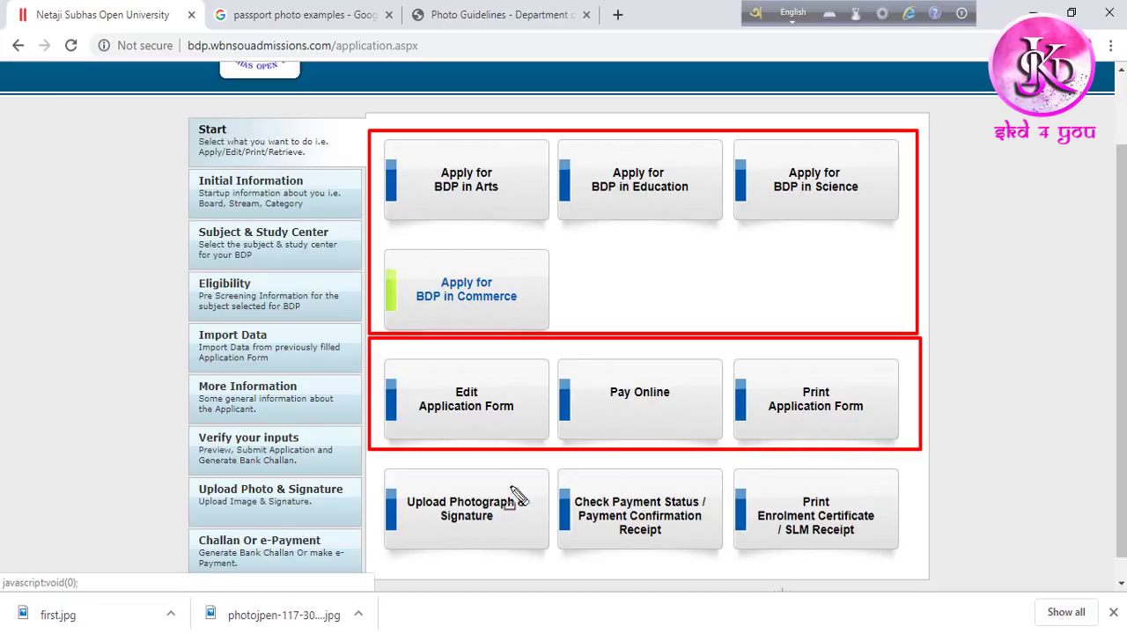
left_click_drag(363, 457, 489, 577)
left_click_drag(564, 597, 921, 593)
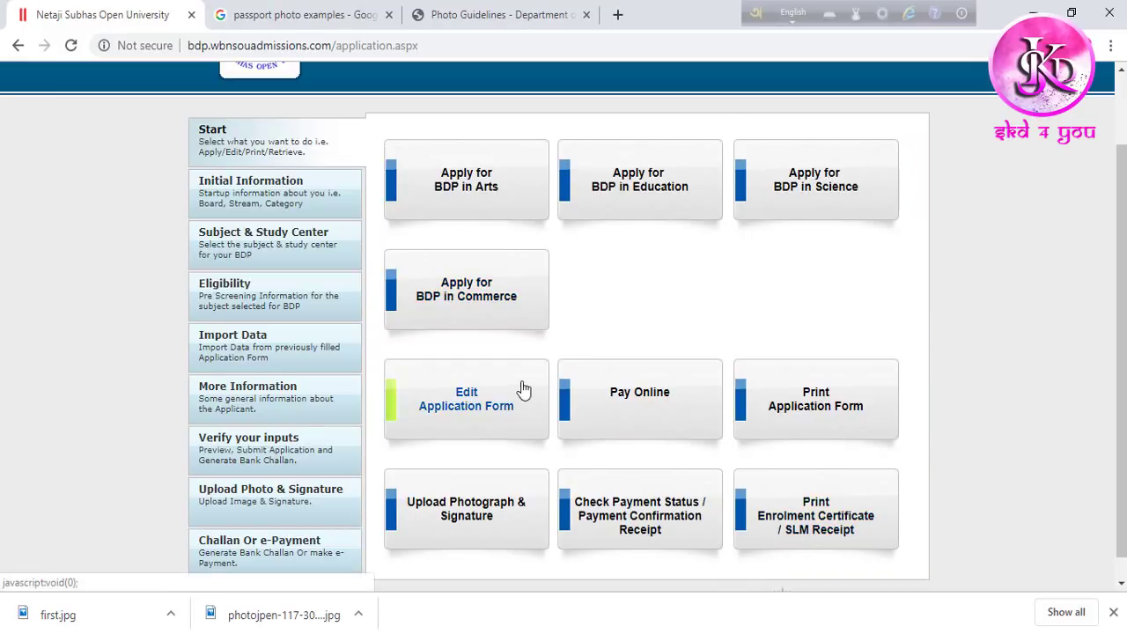
Step: Start the BDP in Arts application and set the board to W.B.Council, the 10+2 stream to Arts and the category to General
left_click(487, 201)
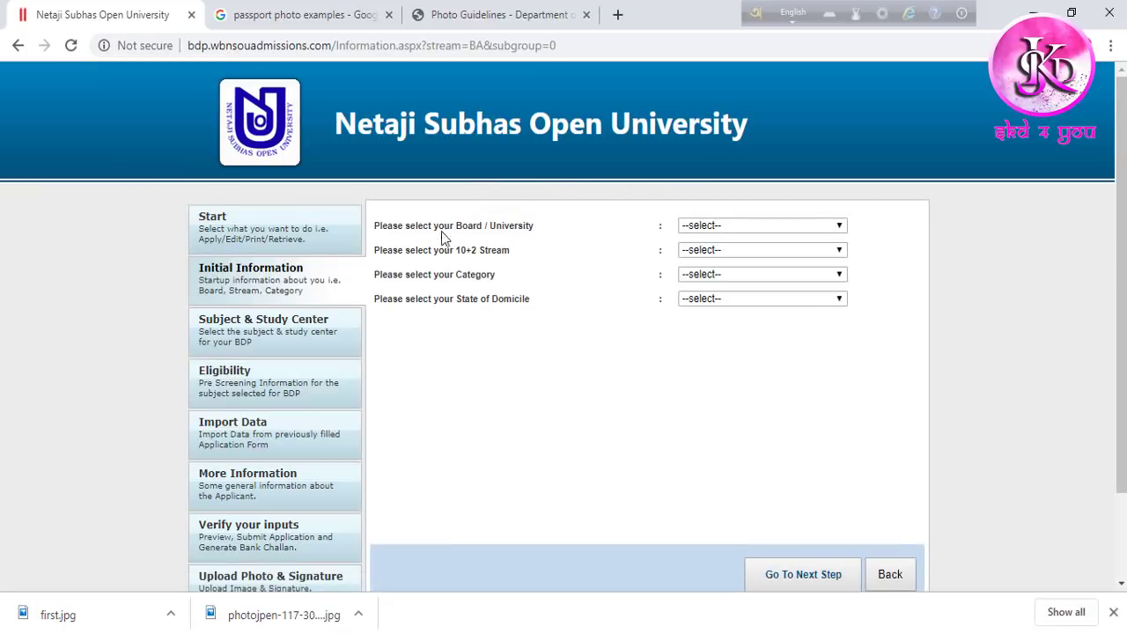
left_click(735, 228)
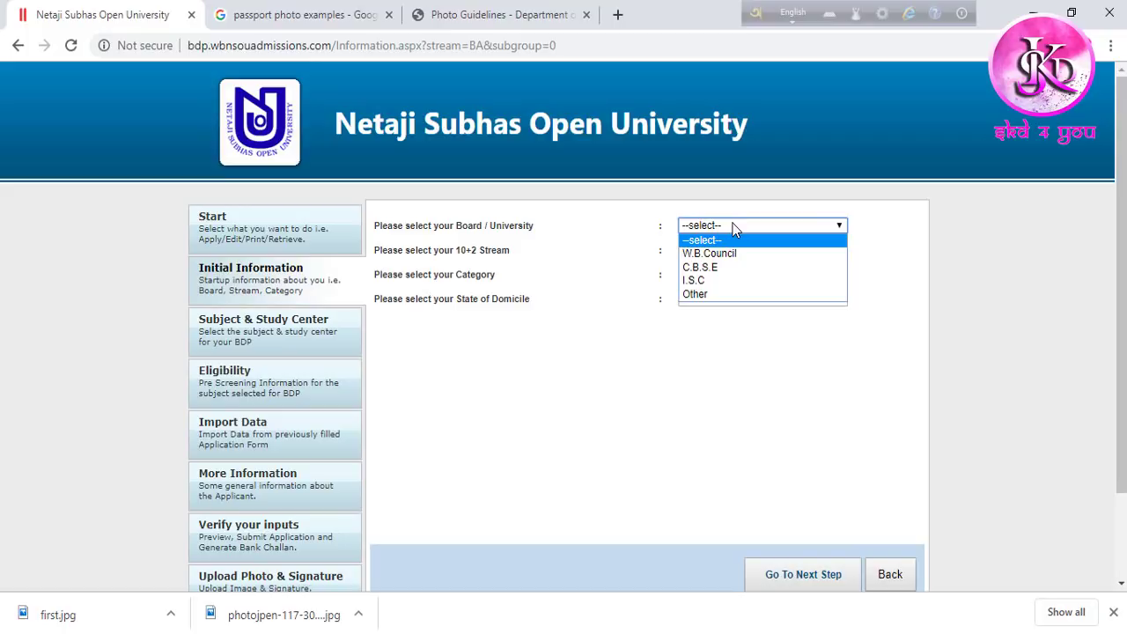
left_click(732, 253)
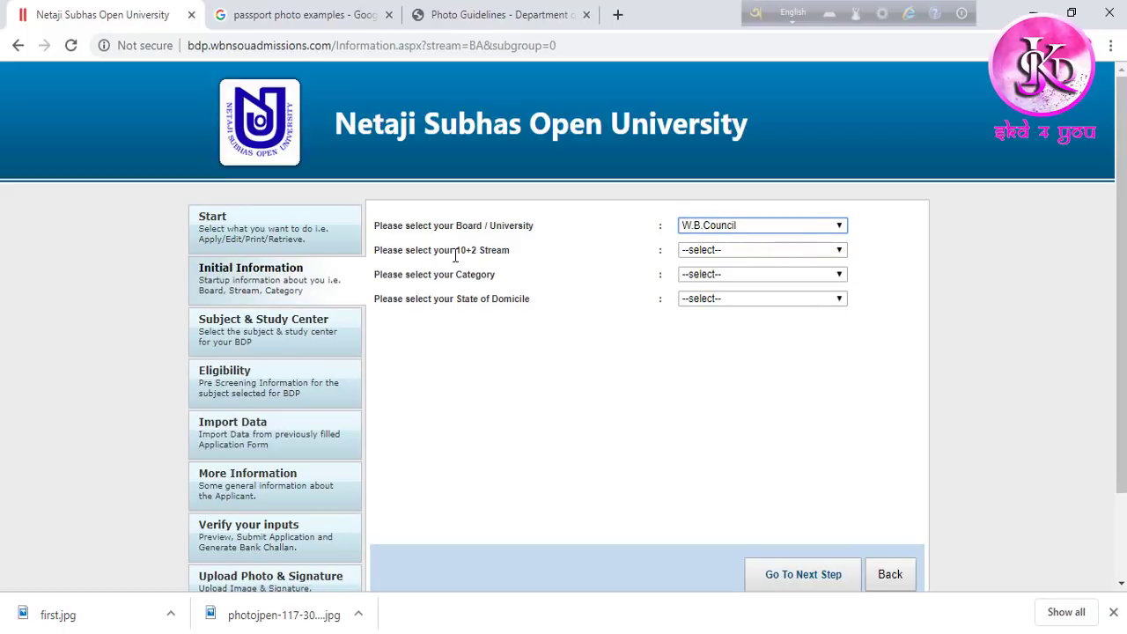
left_click(761, 255)
left_click(733, 278)
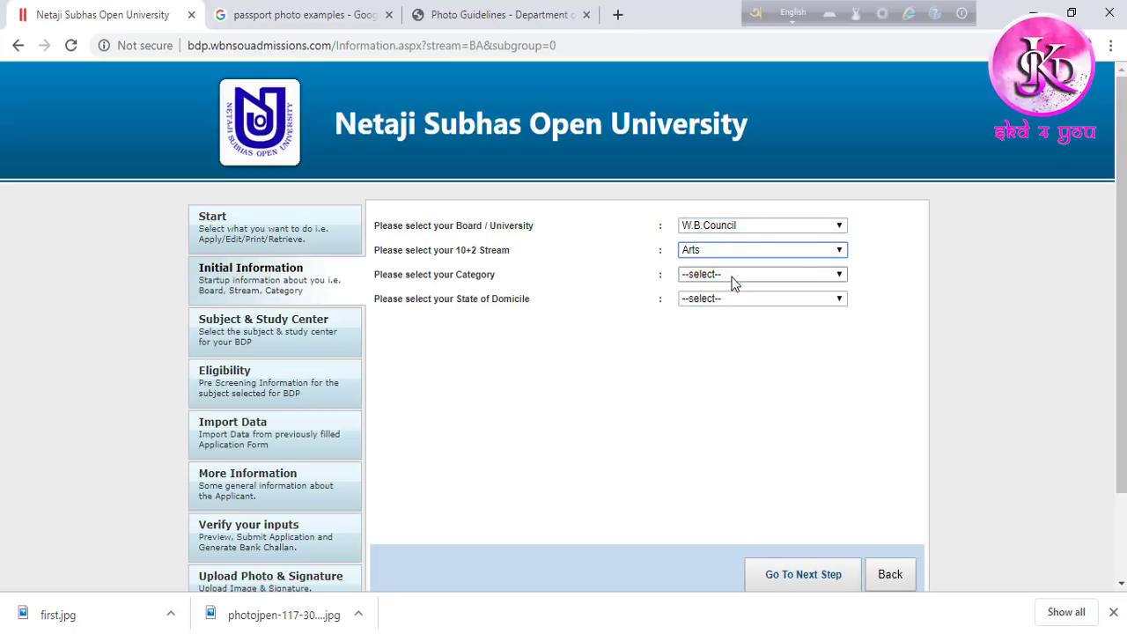
left_click(746, 278)
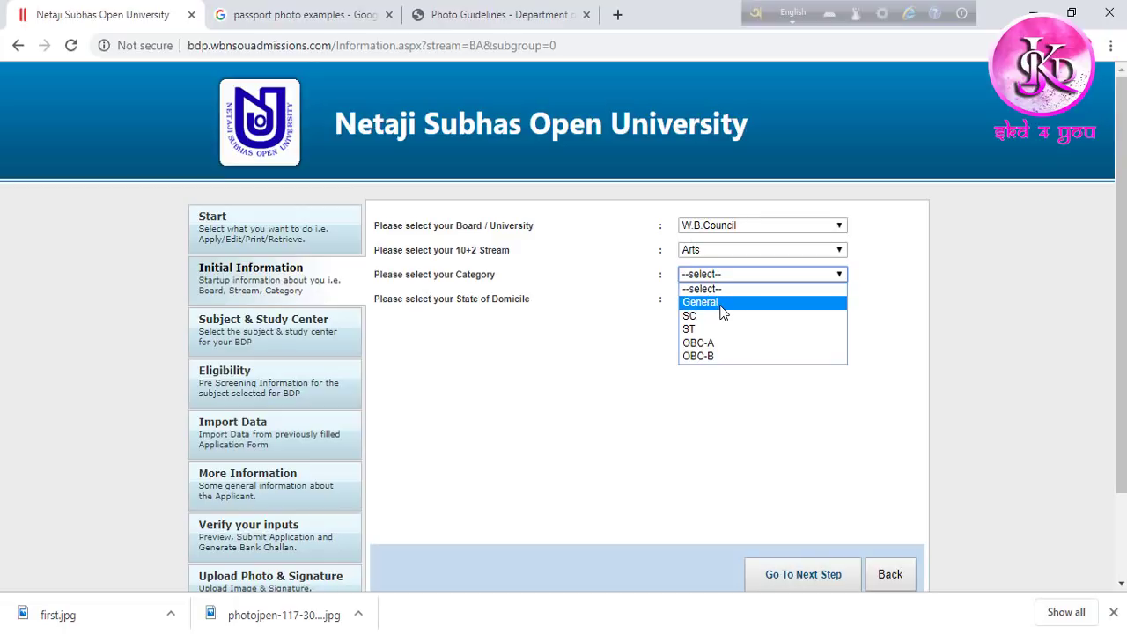
left_click(722, 303)
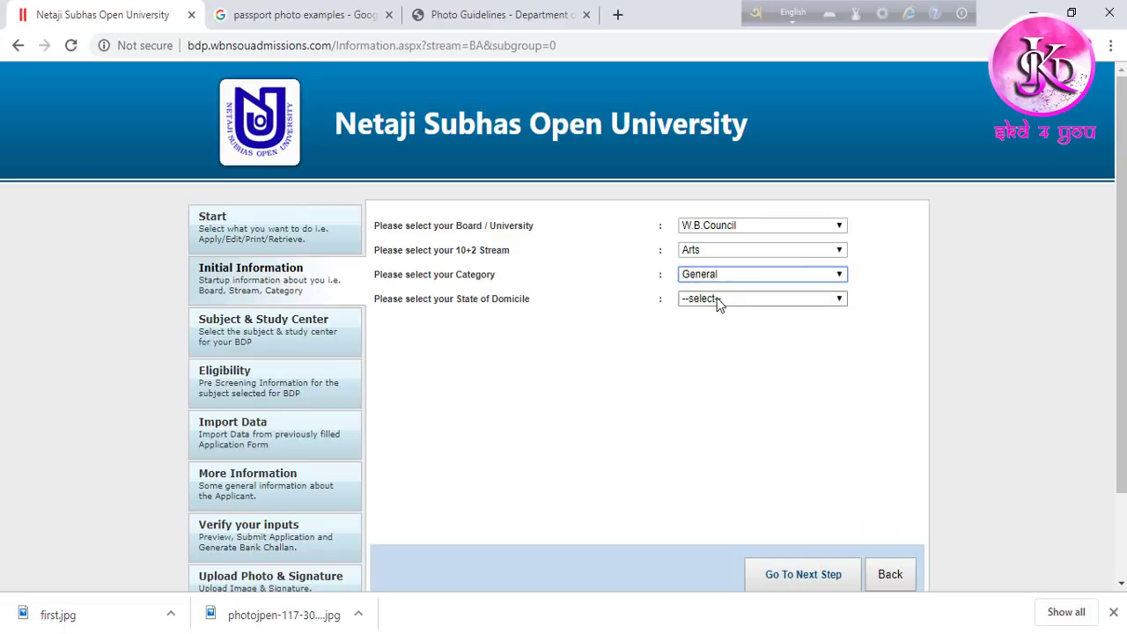
Step: Set the state of domicile to West Bengal, outline the next-step option in red and proceed to the subject and study centre stage
left_click(719, 302)
left_click(726, 331)
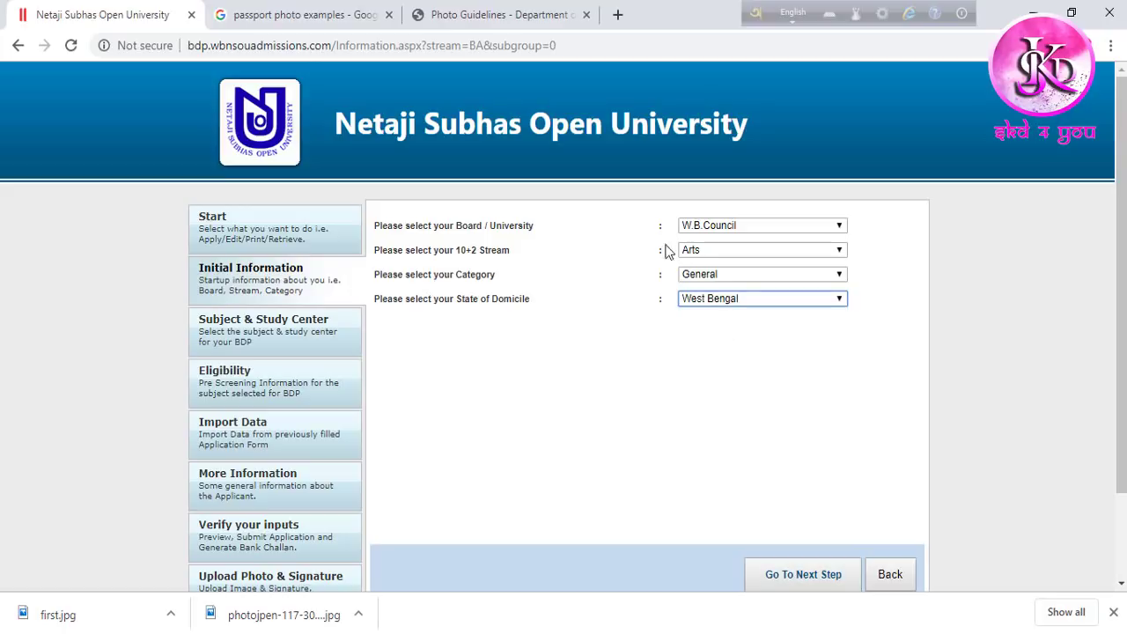
scroll(518, 358, "down", 3)
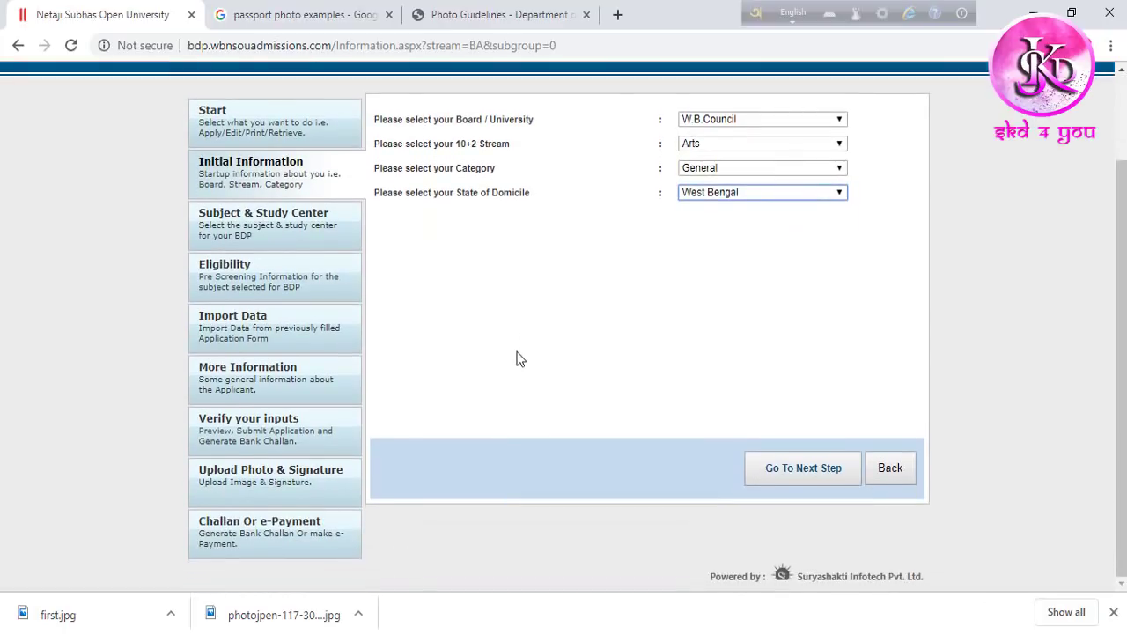
mouse_move(740, 415)
left_mouse_down()
mouse_move(746, 480)
mouse_move(864, 508)
left_mouse_up()
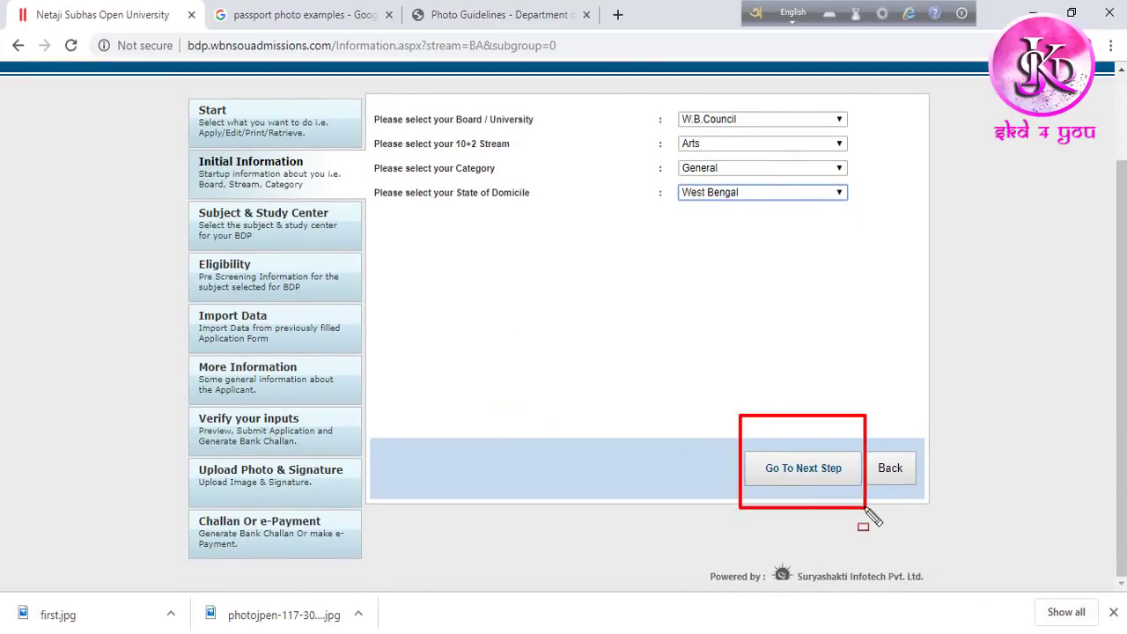
left_click(782, 469)
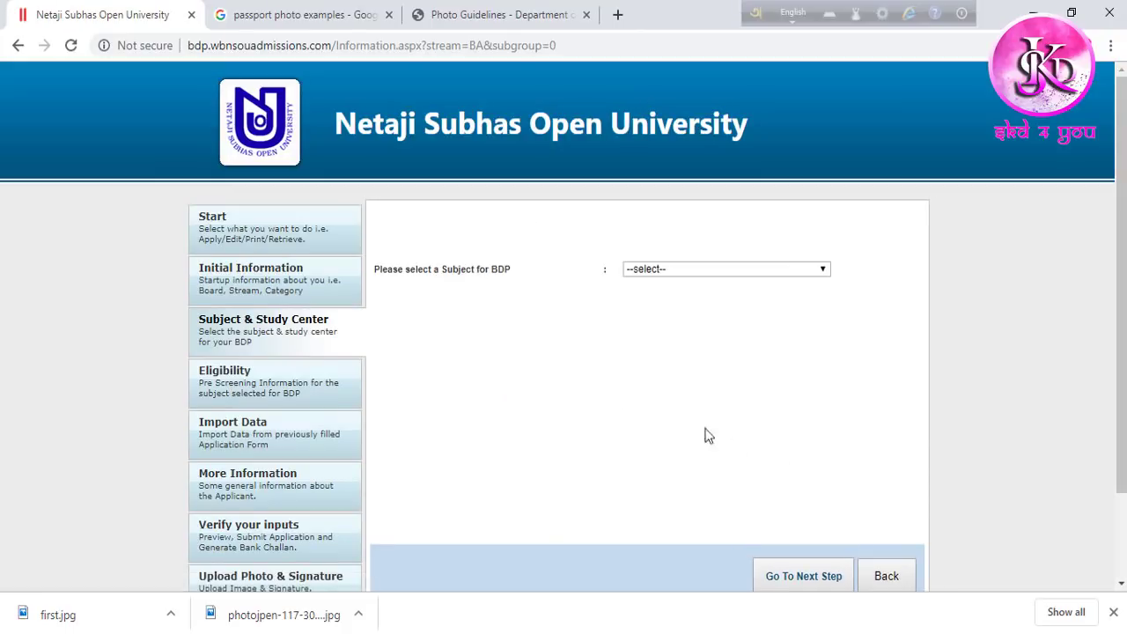
Step: Choose Bengali as the BDP subject and Paschim Medinipur as the district for the study centre
left_click(679, 270)
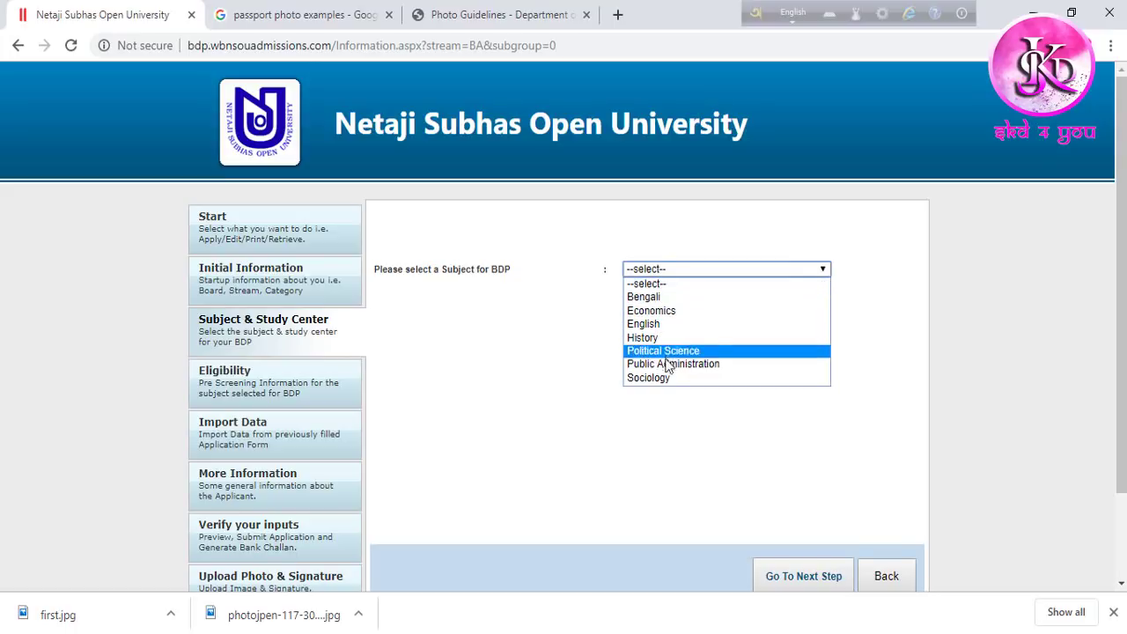
left_click(659, 300)
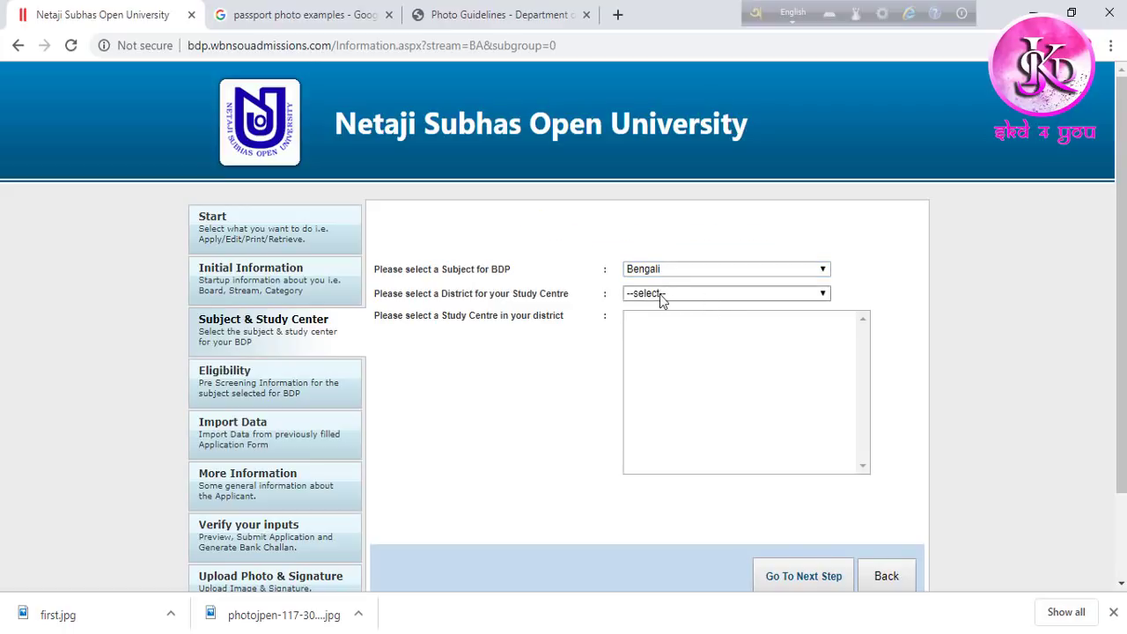
left_click(662, 298)
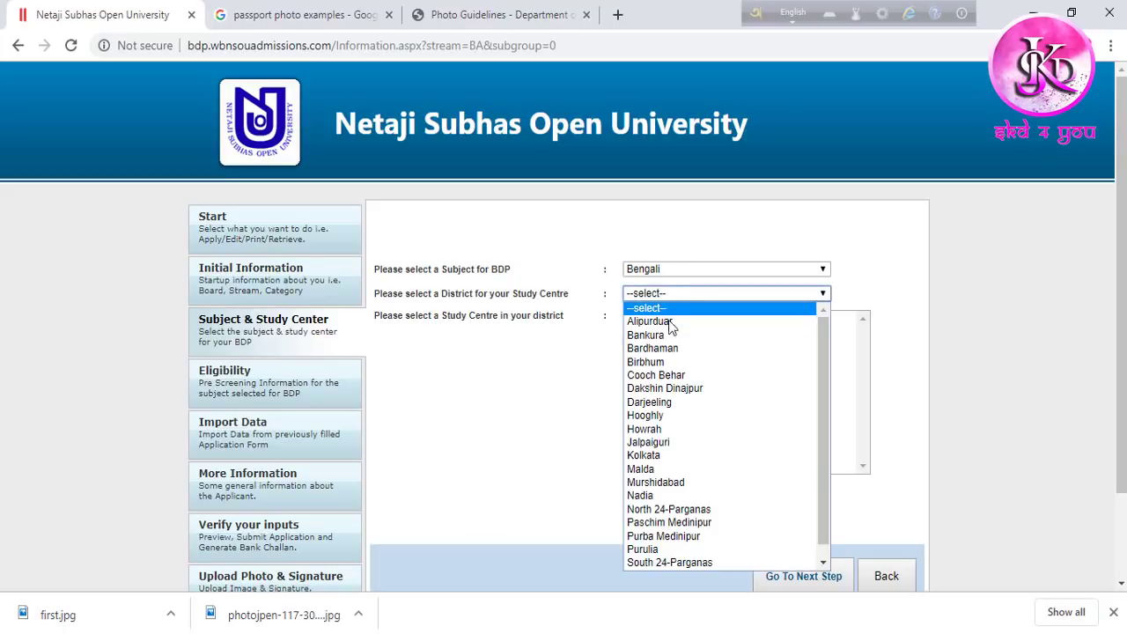
scroll(674, 409, "down", 1)
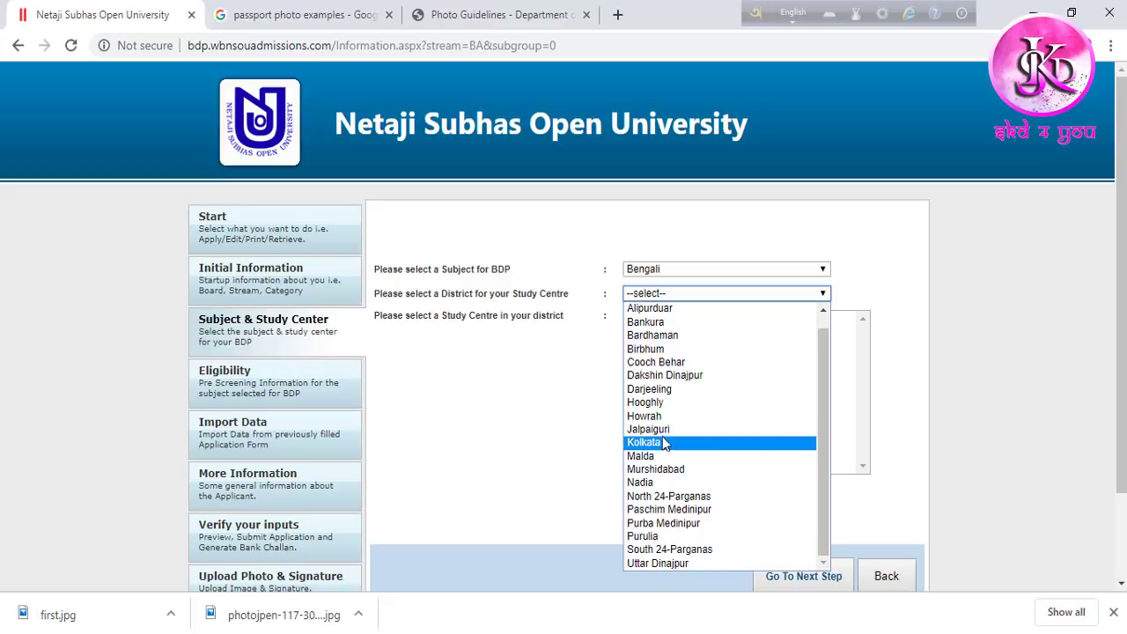
scroll(656, 361, "up", 1)
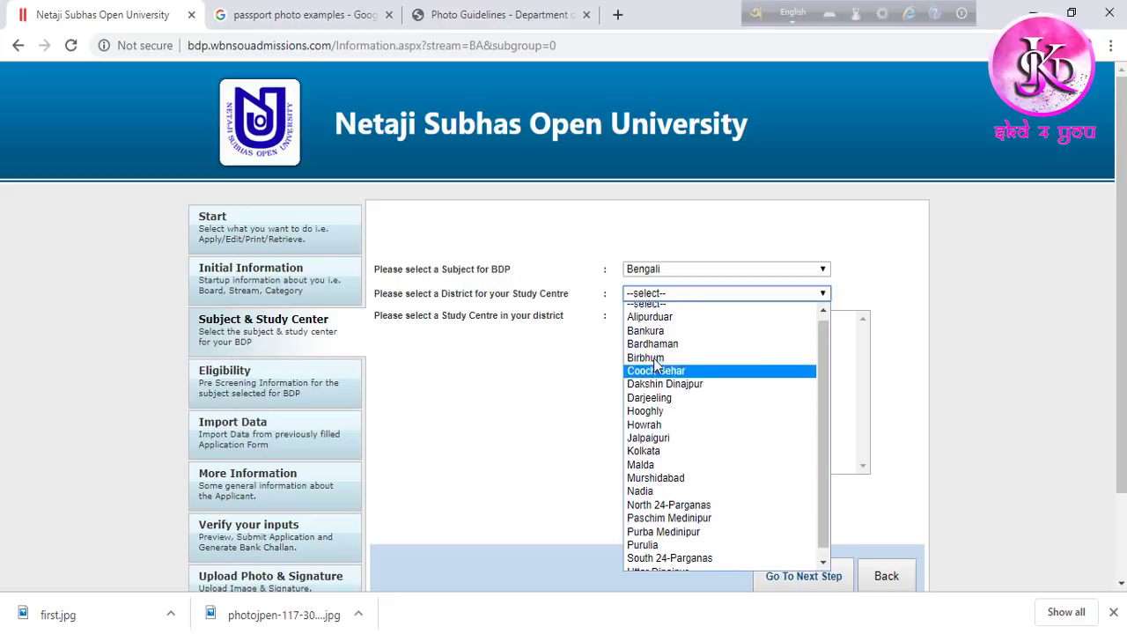
scroll(656, 363, "down", 1)
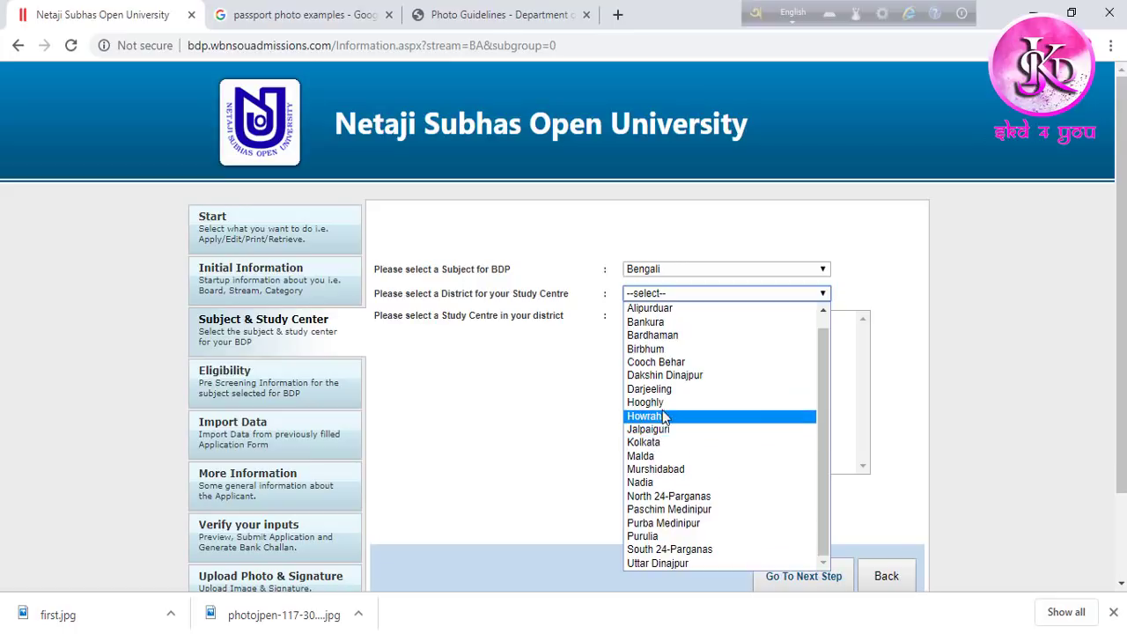
left_click(687, 513)
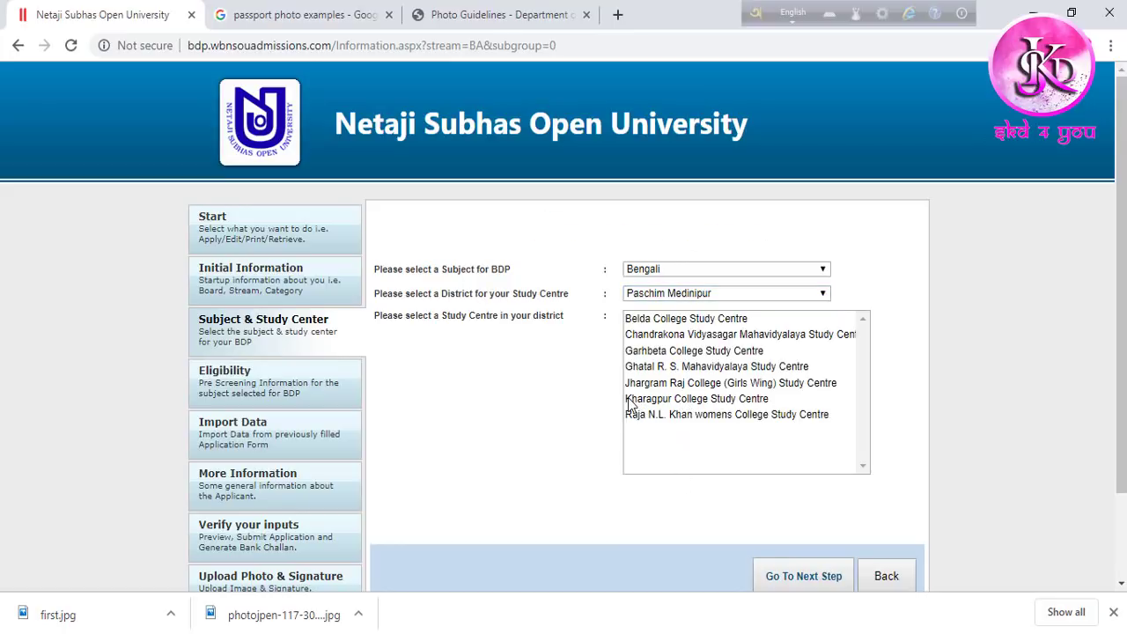
Step: Outline the study centre list in red, select Jhargram Raj College (Girls Wing) Study Centre and proceed to the eligibility stage
mouse_move(601, 307)
left_mouse_down()
mouse_move(617, 382)
mouse_move(849, 495)
mouse_move(899, 491)
left_mouse_up()
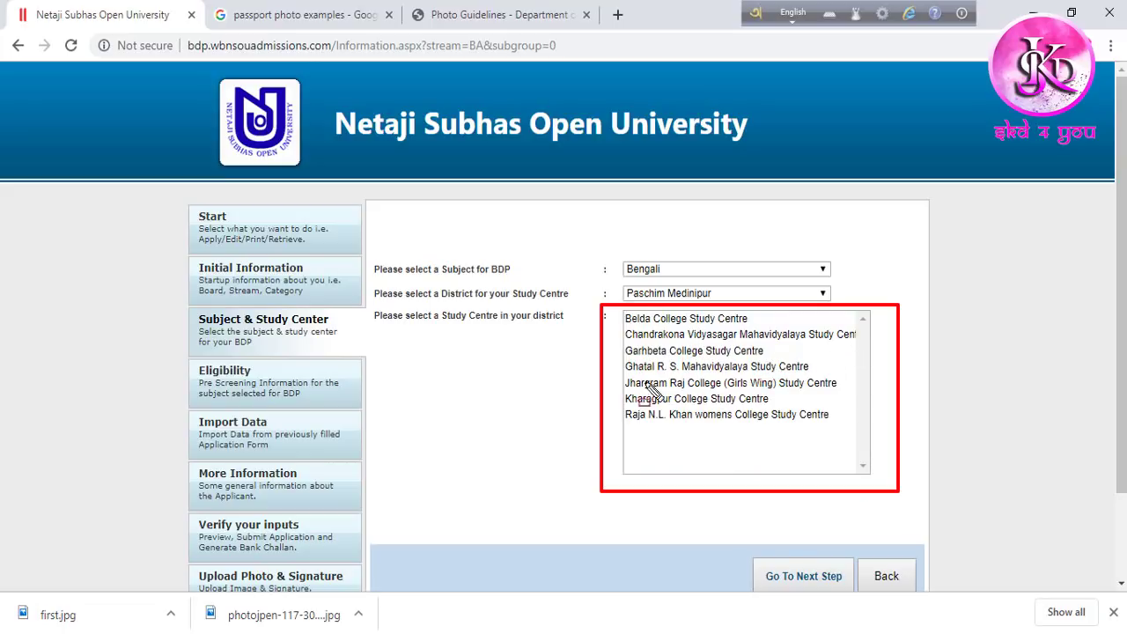
mouse_move(621, 374)
left_mouse_down()
mouse_move(688, 397)
mouse_move(836, 398)
left_mouse_up()
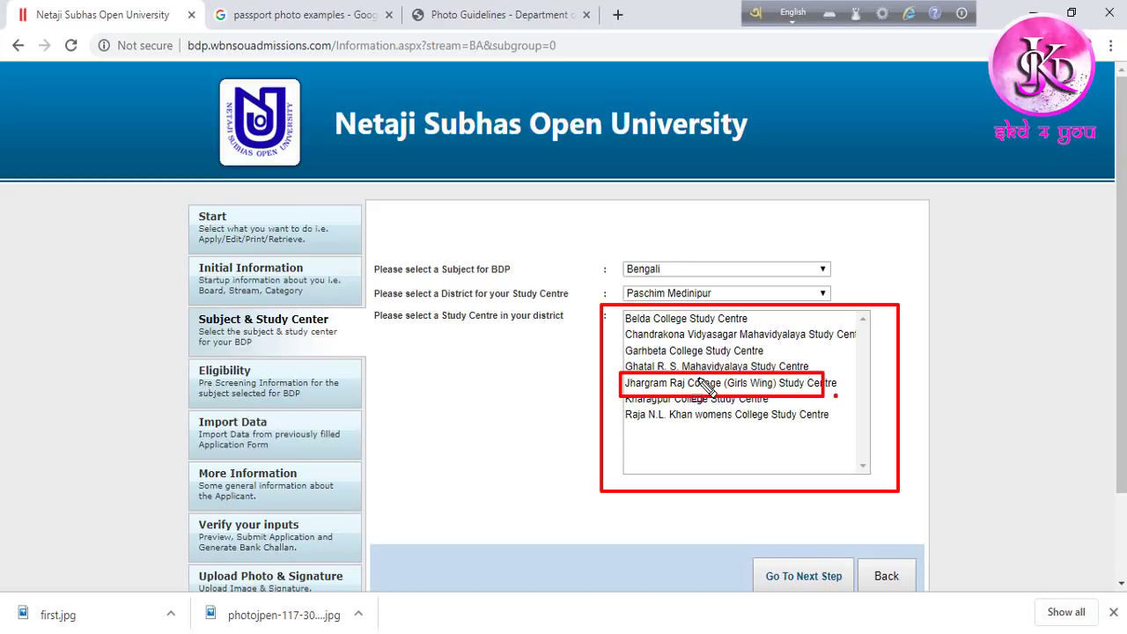
key("Escape")
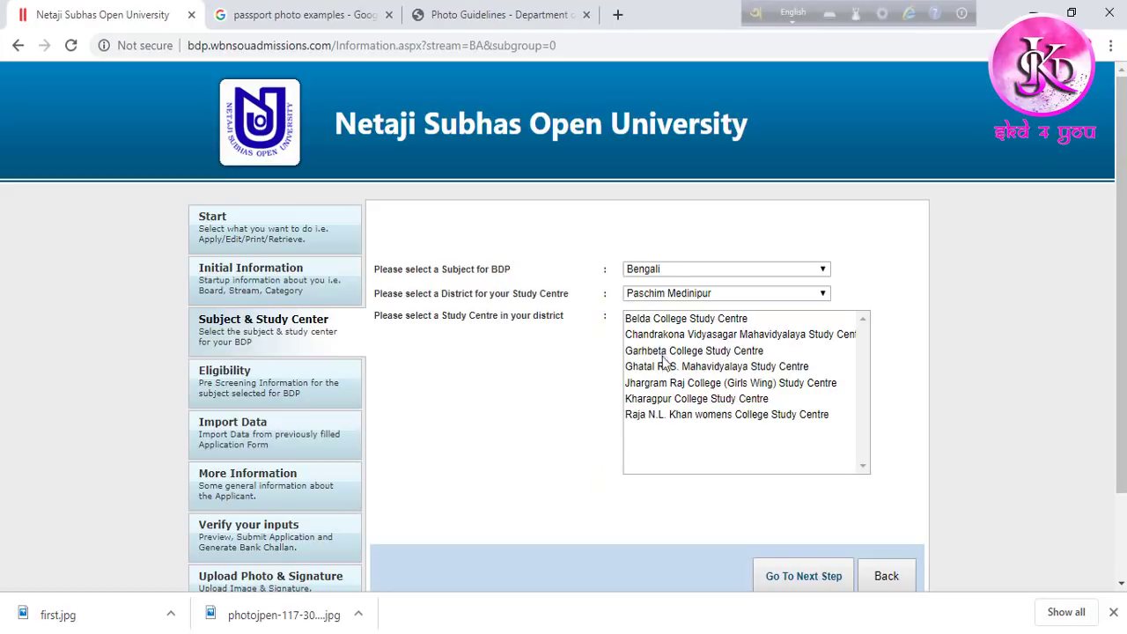
left_click_drag(662, 353, 688, 387)
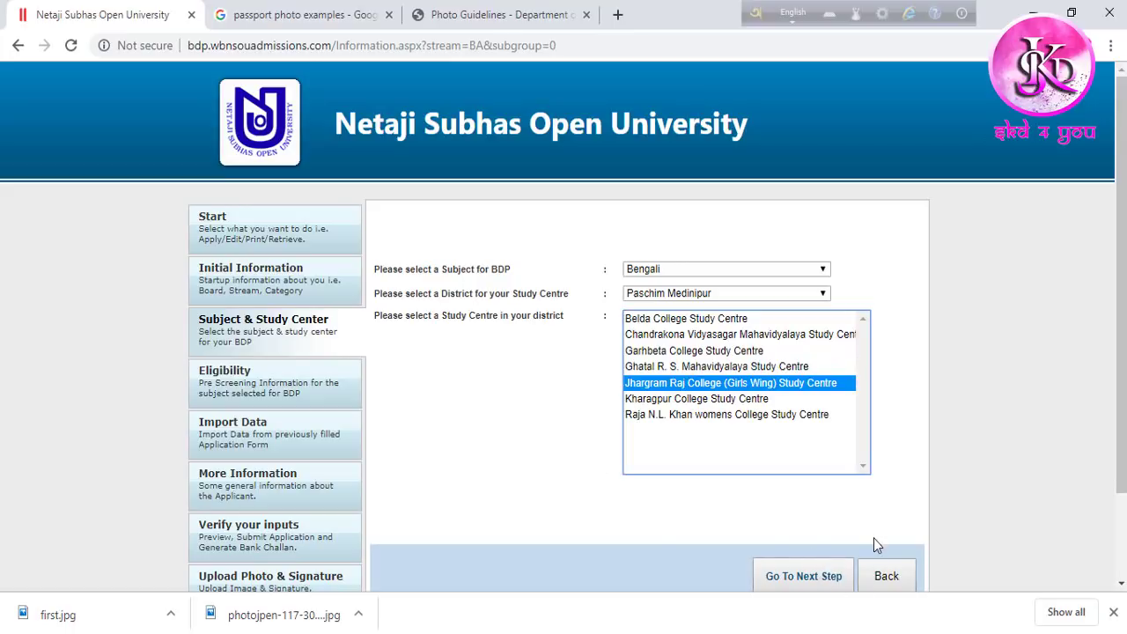
left_click(821, 575)
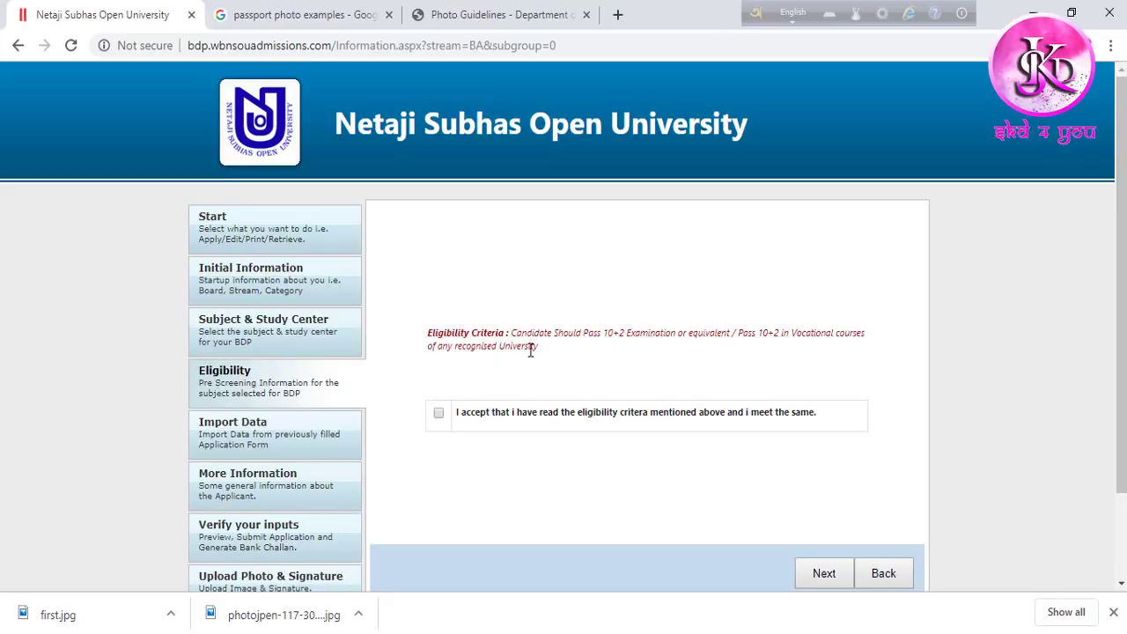
Step: Outline the eligibility criteria and the acceptance statement in red, and accept the statement
mouse_move(411, 300)
left_mouse_down()
mouse_move(563, 369)
mouse_move(889, 373)
left_mouse_up()
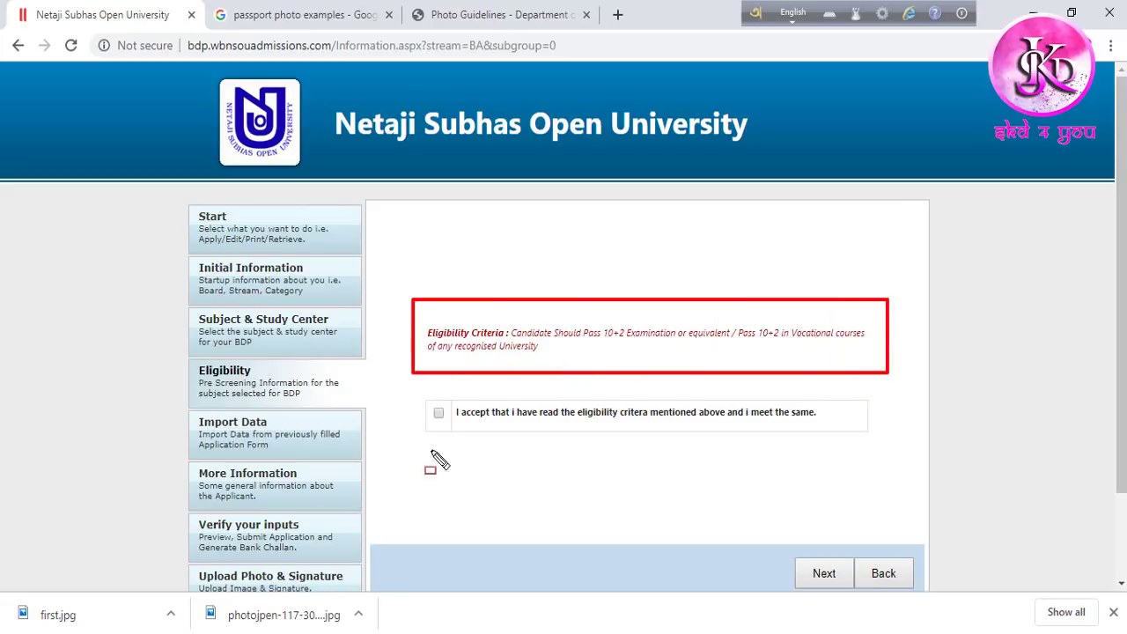
mouse_move(418, 387)
left_mouse_down()
mouse_move(440, 448)
mouse_move(880, 457)
mouse_move(872, 452)
left_mouse_up()
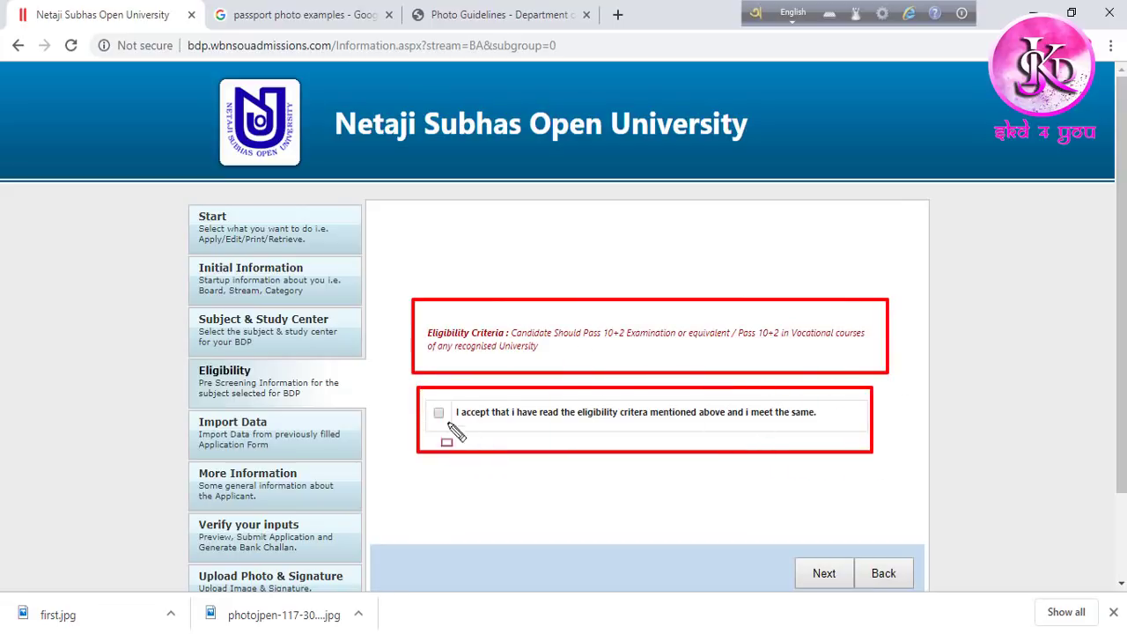
left_click_drag(424, 401, 439, 426)
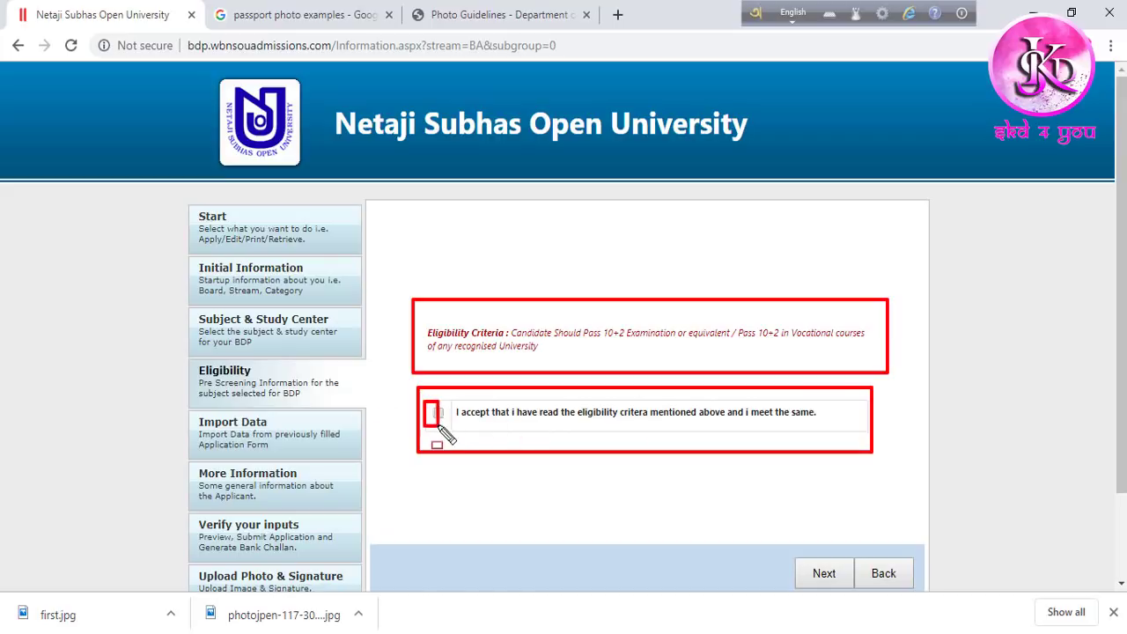
key("Escape")
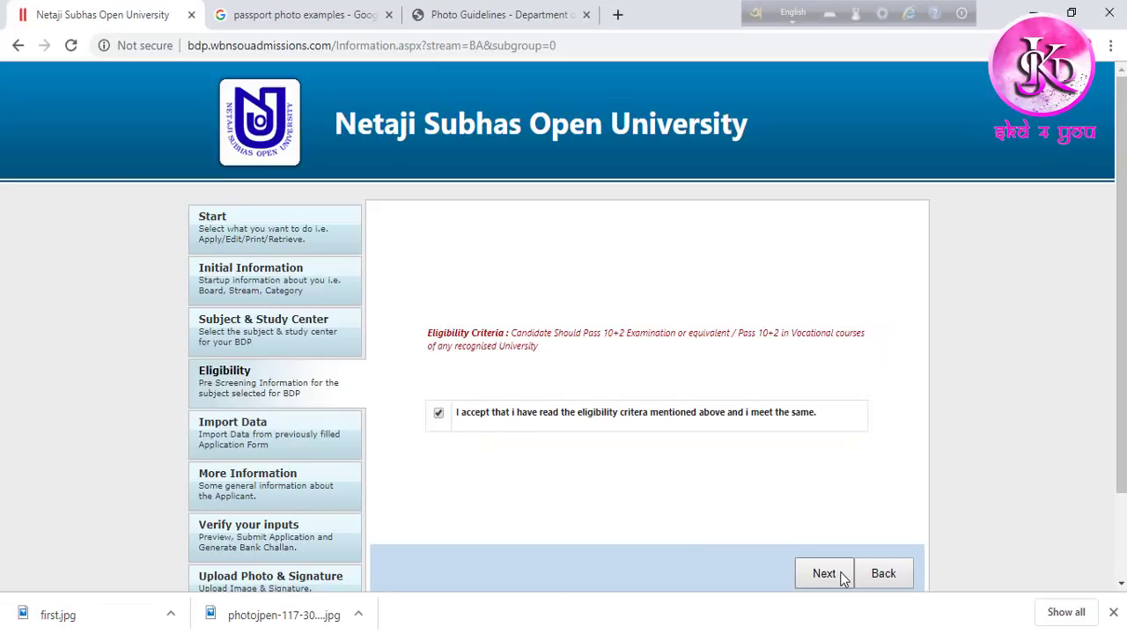
Step: Proceed past the eligibility stage and open the main application form as a first-time applicant
left_click(833, 573)
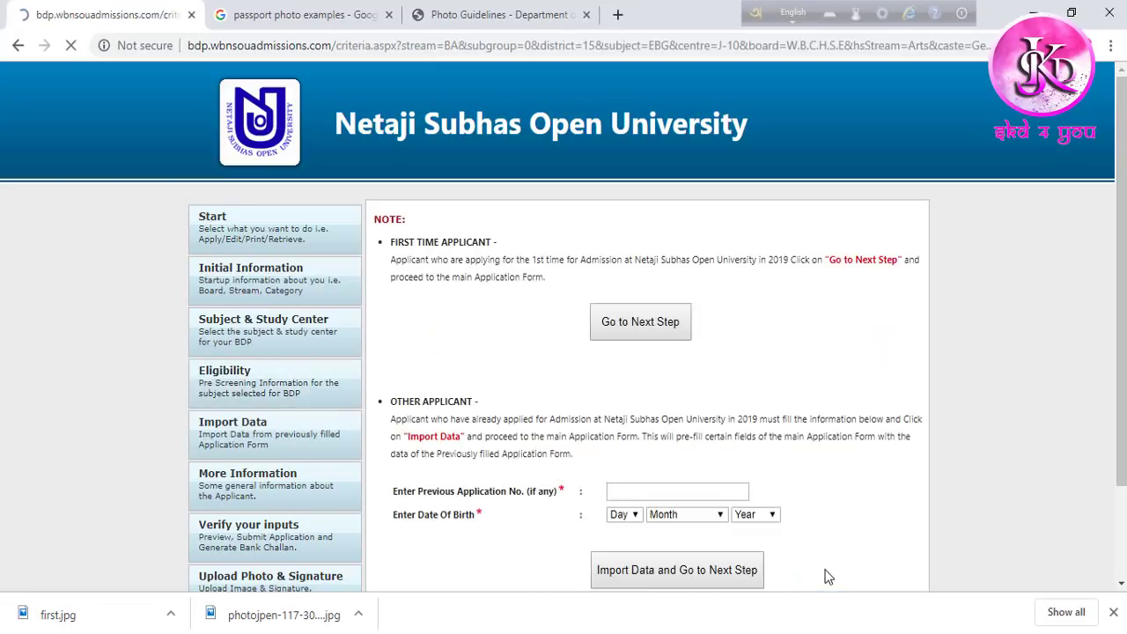
scroll(692, 414, "down", 1)
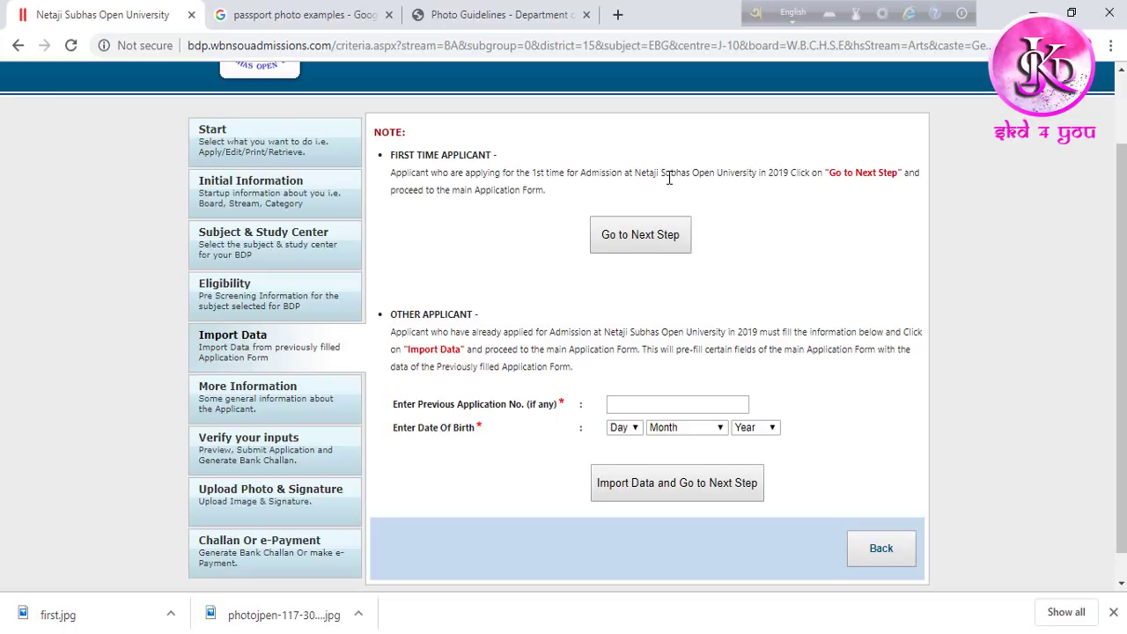
left_click(635, 244)
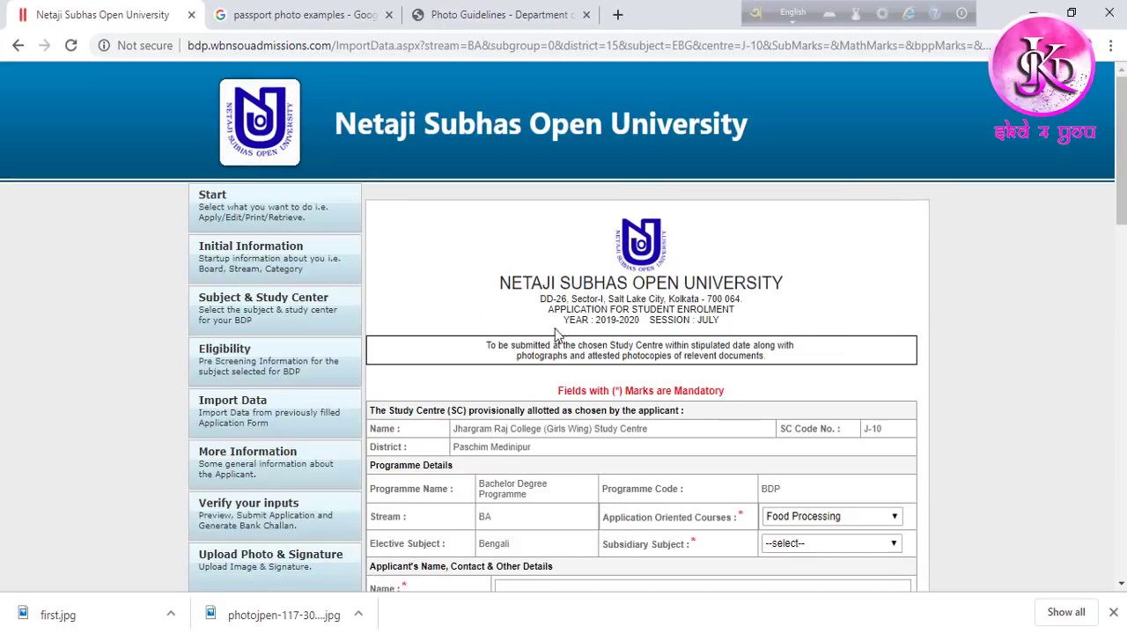
Step: Keep Food Processing as the application oriented course and set the subsidiary subject to Political Science-I,II,III
scroll(467, 397, "down", 2)
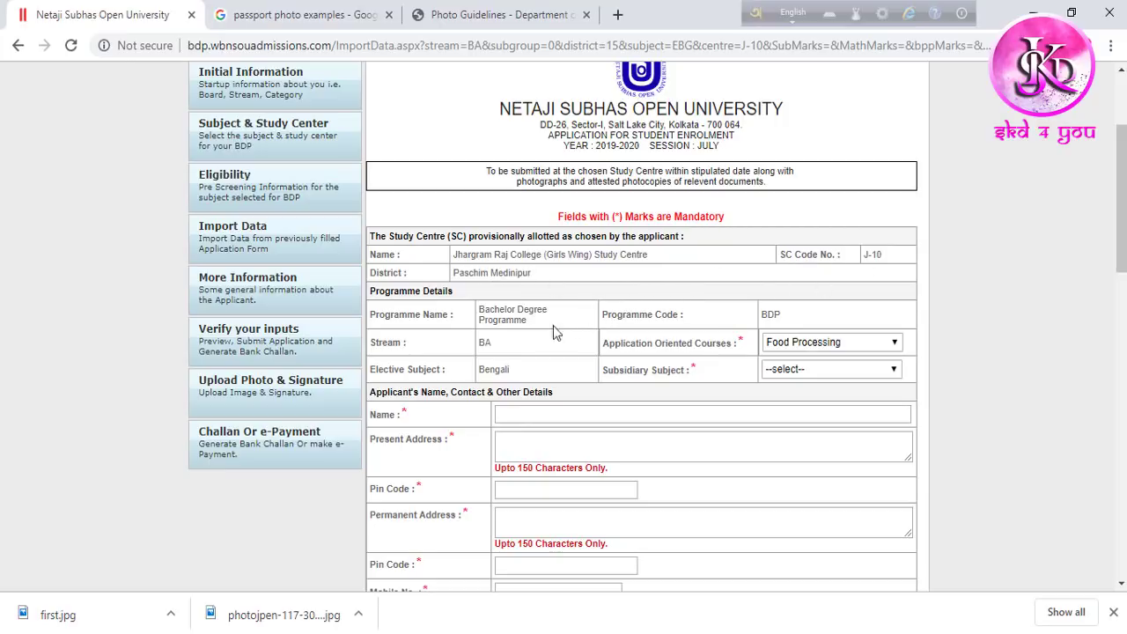
scroll(571, 352, "down", 1)
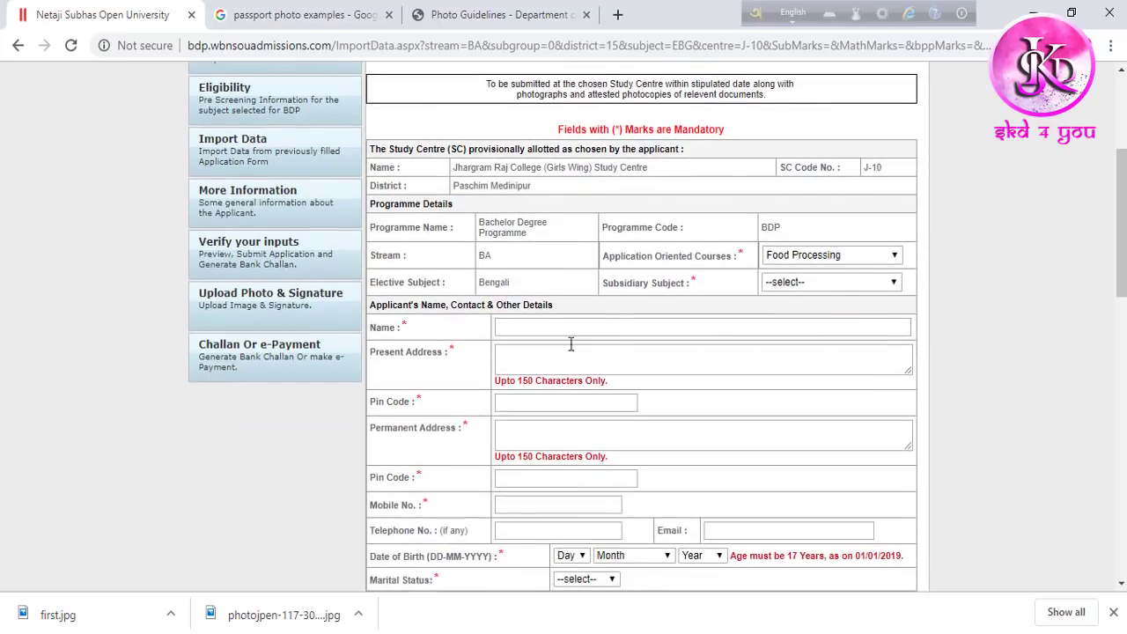
left_click(830, 254)
left_click(830, 254)
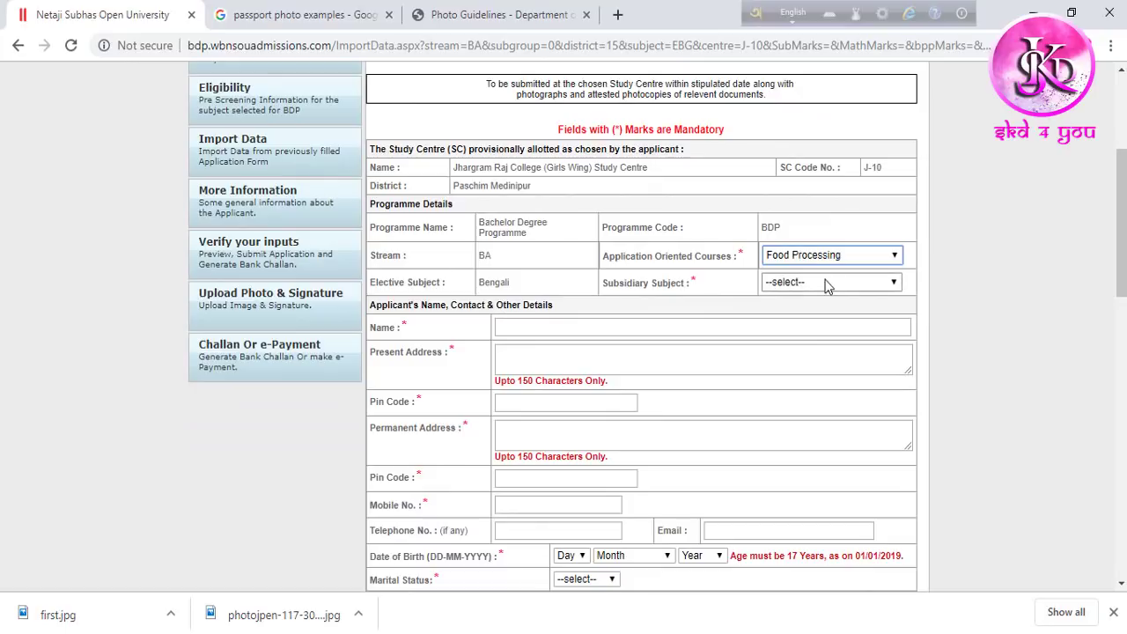
left_click(819, 283)
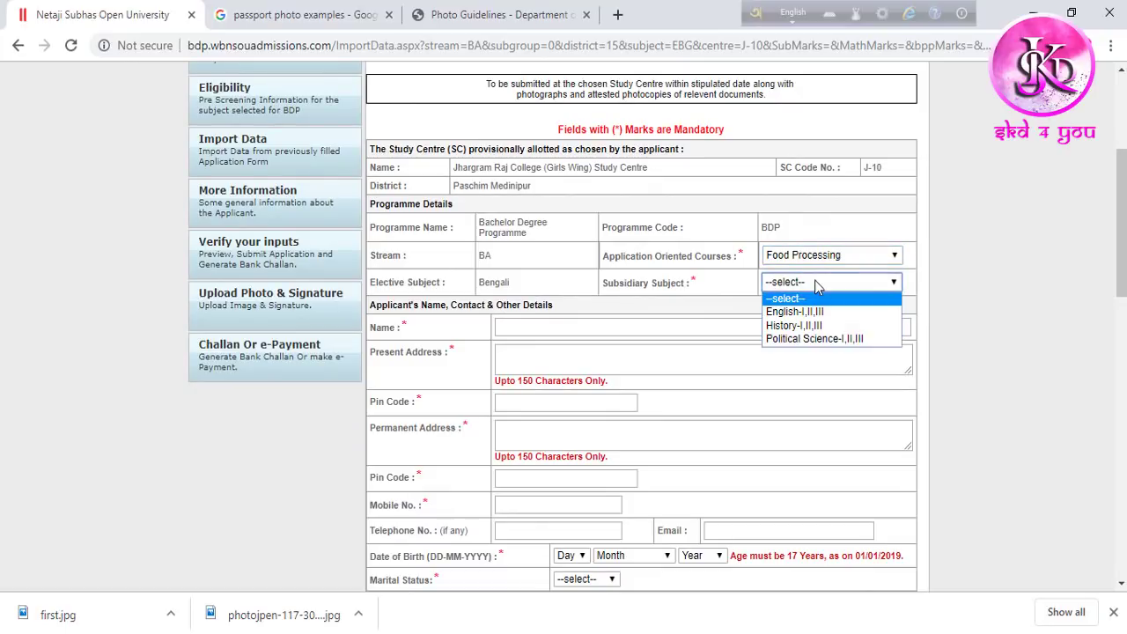
left_click(841, 342)
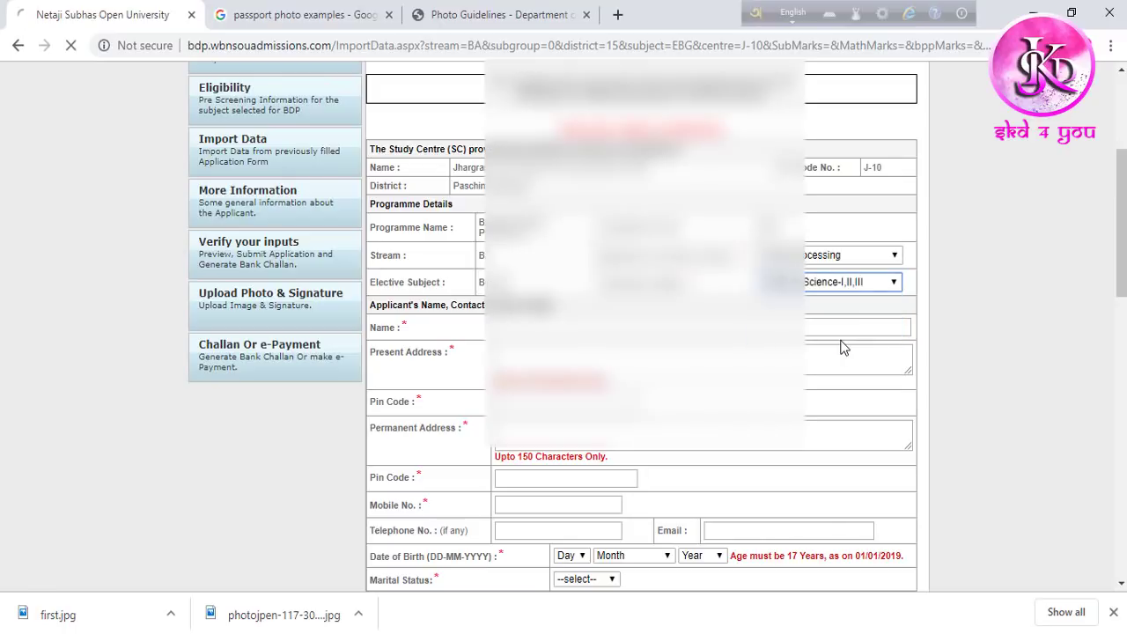
Step: Fill in the applicant's name, addresses, contact details, date of birth, marital status and gender, plus the guardian's, father's and mother's names
scroll(442, 362, "down", 1)
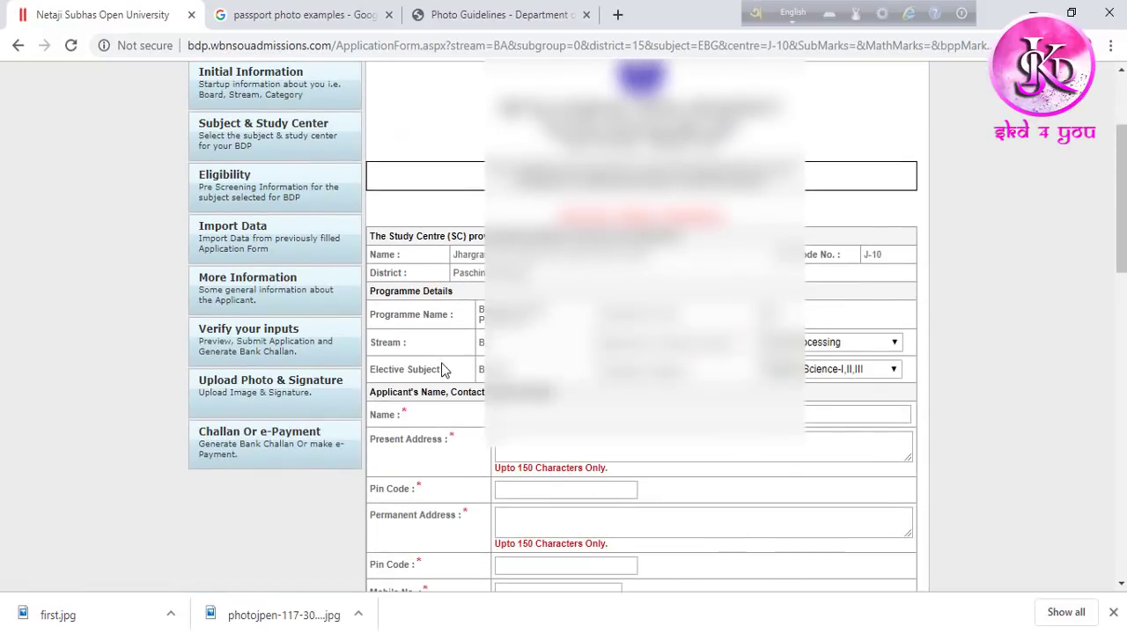
scroll(445, 370, "down", 3)
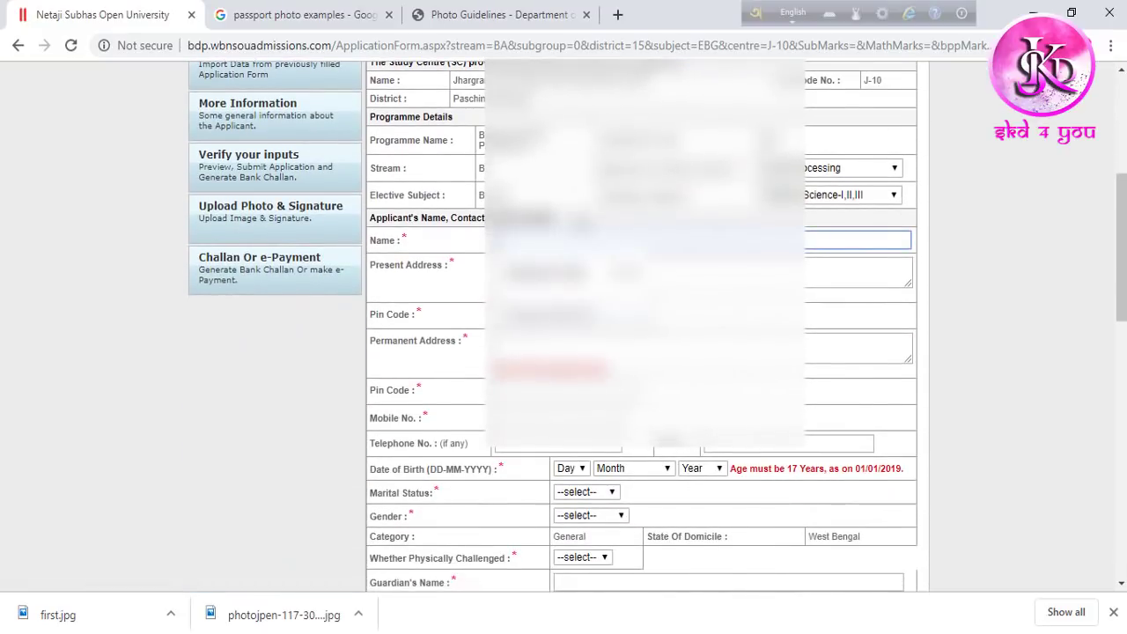
scroll(1035, 164, "down", 2)
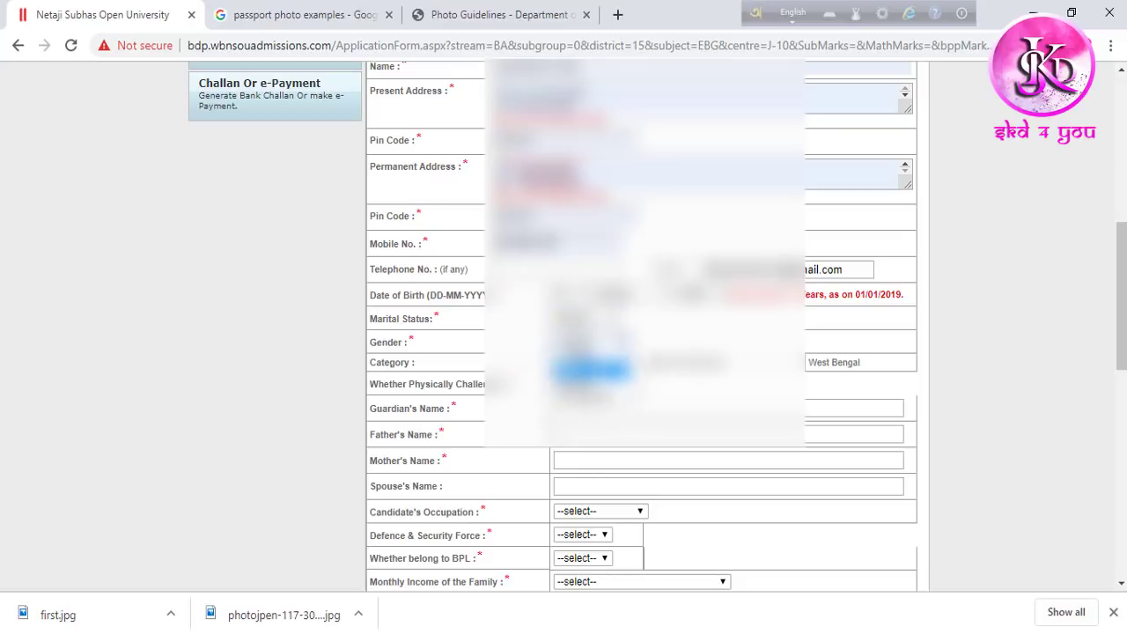
left_click(579, 372)
left_click(564, 409)
left_click(567, 434)
left_click(570, 461)
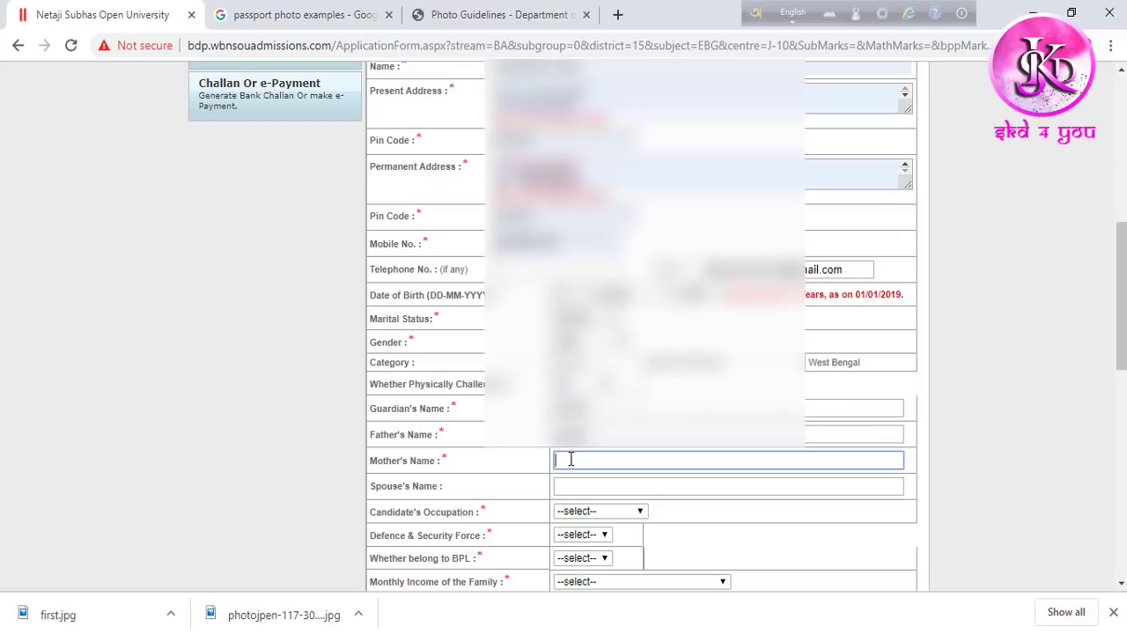
Step: Choose the candidate's occupation and complete the defence, BPL and monthly family income fields
left_click(598, 510)
left_click(599, 401)
scroll(599, 400, "down", 2)
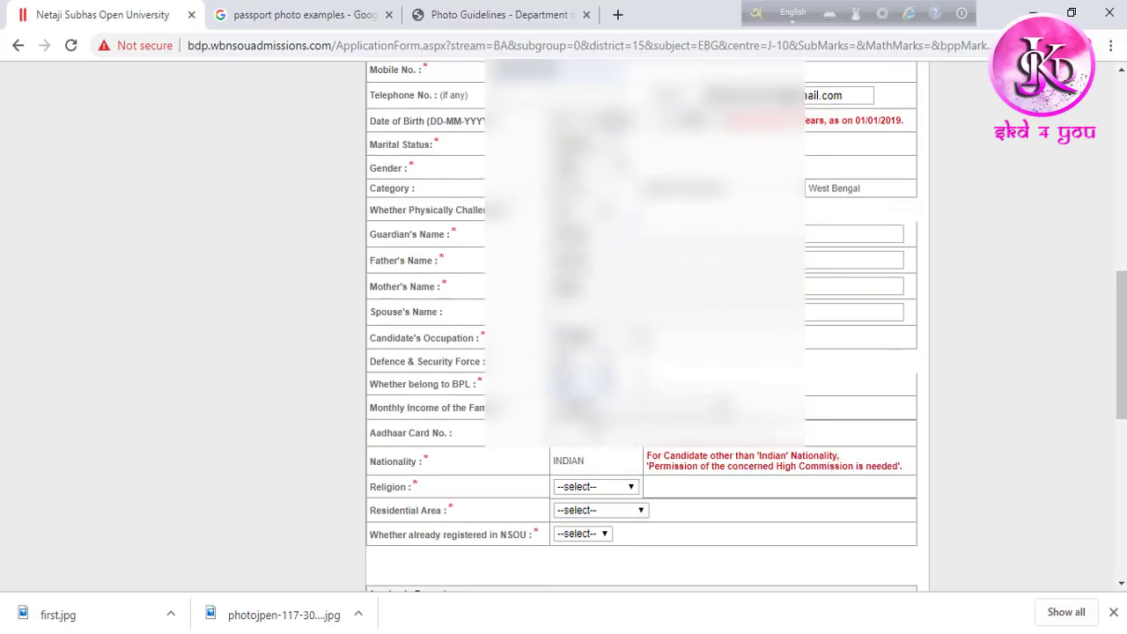
Step: Set the religion to Hinduism, the residential area to Panchayat and the existing NSOU registration to No
left_click(602, 487)
left_click(578, 514)
left_click(598, 511)
left_click(581, 535)
left_click(604, 535)
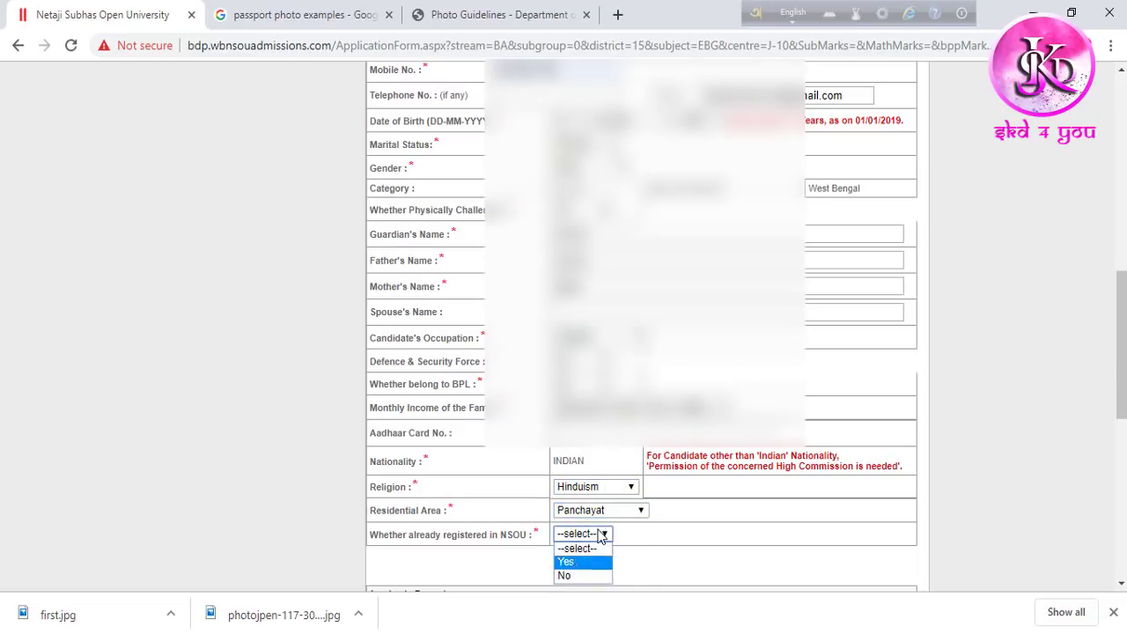
left_click(573, 575)
Step: Fill in the Secondary and Higher Secondary records with years, subjects Bengali English, and marks of 85 and 65 percent, and open the application preview
scroll(573, 576, "down", 4)
left_click(625, 324)
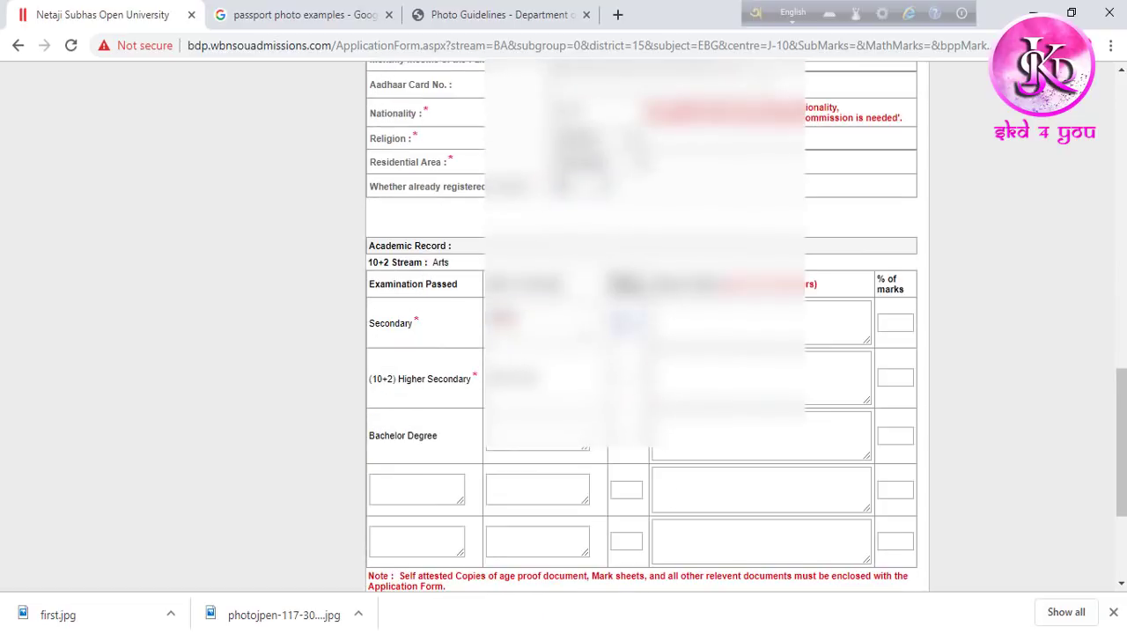
left_click(669, 323)
type("Bengali English")
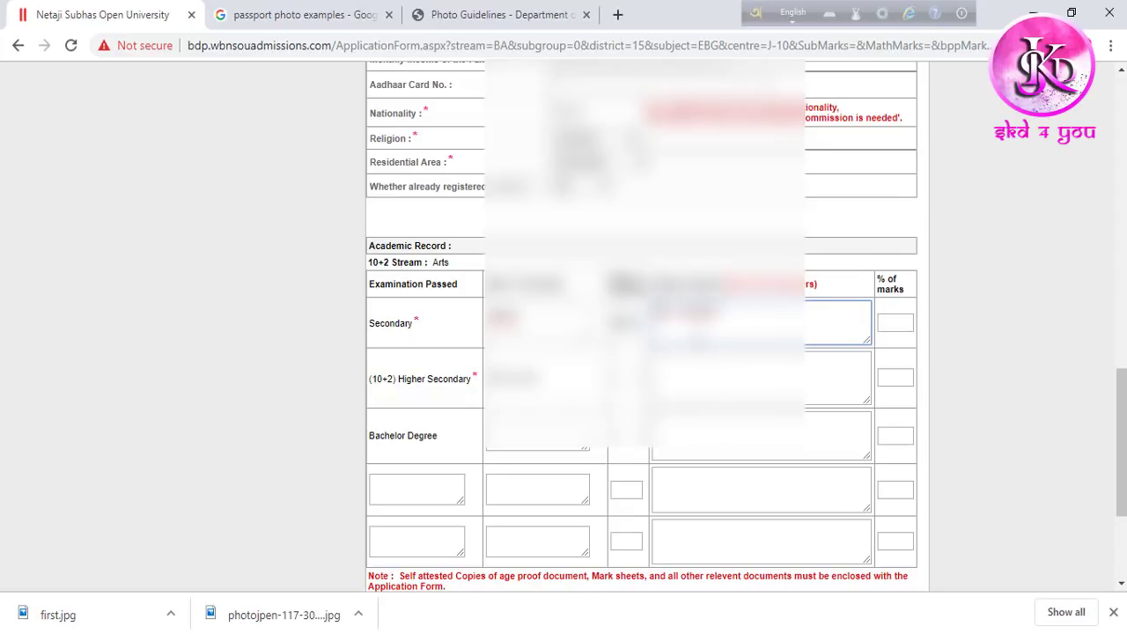
left_click(625, 376)
key("Tab")
type("Bengali English")
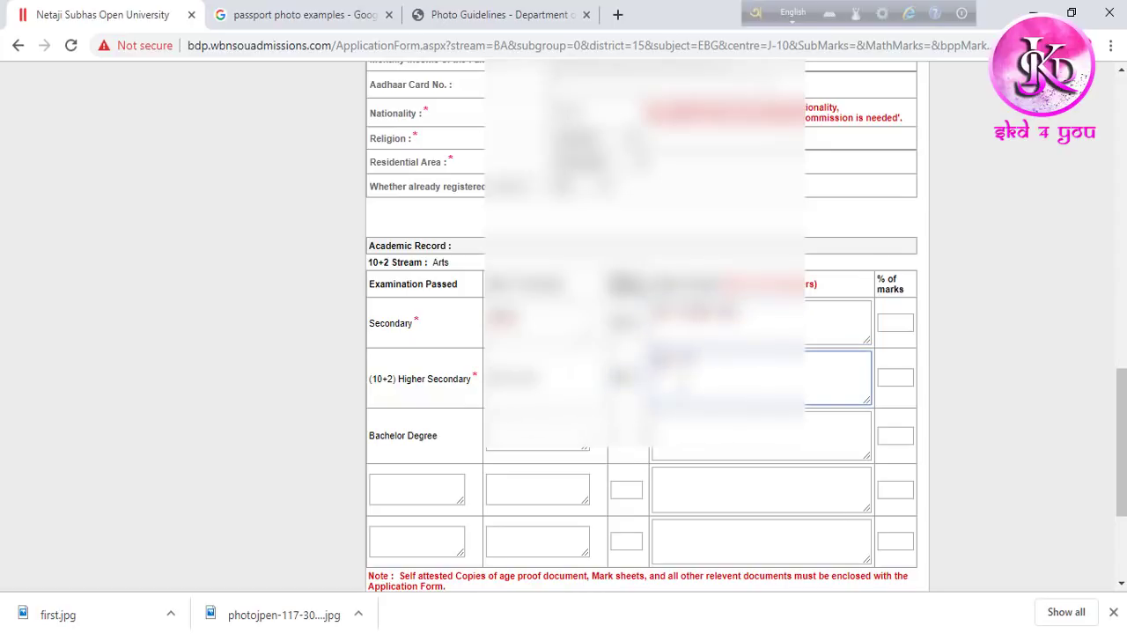
scroll(515, 516, "down", 2)
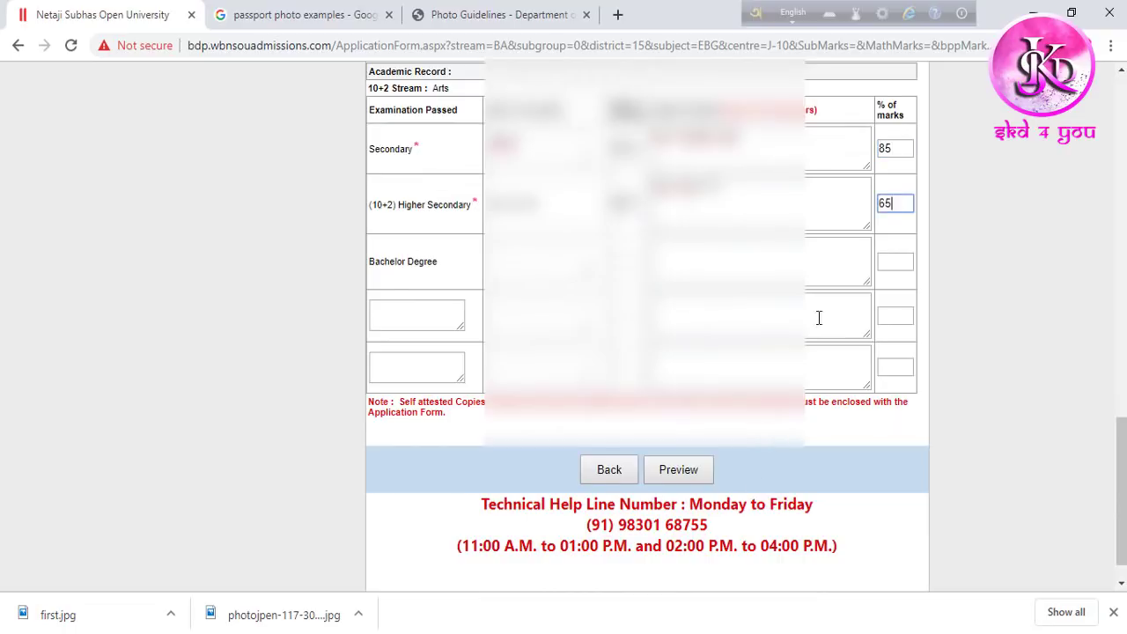
left_click(678, 469)
Step: Review the previewed application: study centre, programme details, applicant's personal details, academic record and printer settings
scroll(674, 548, "down", 10)
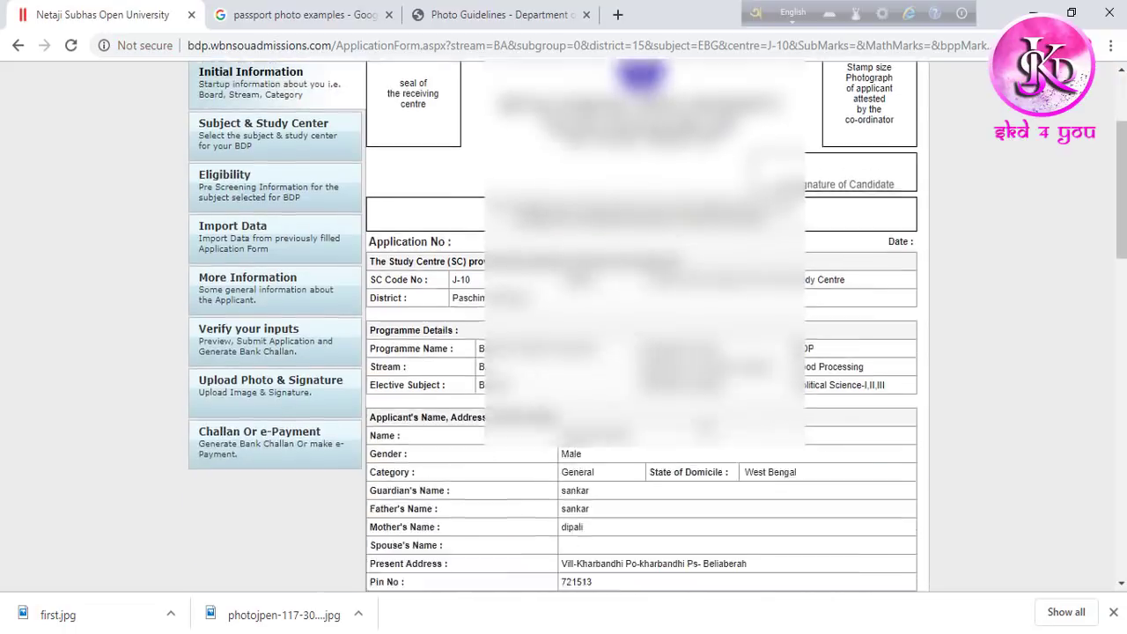
left_click(674, 560)
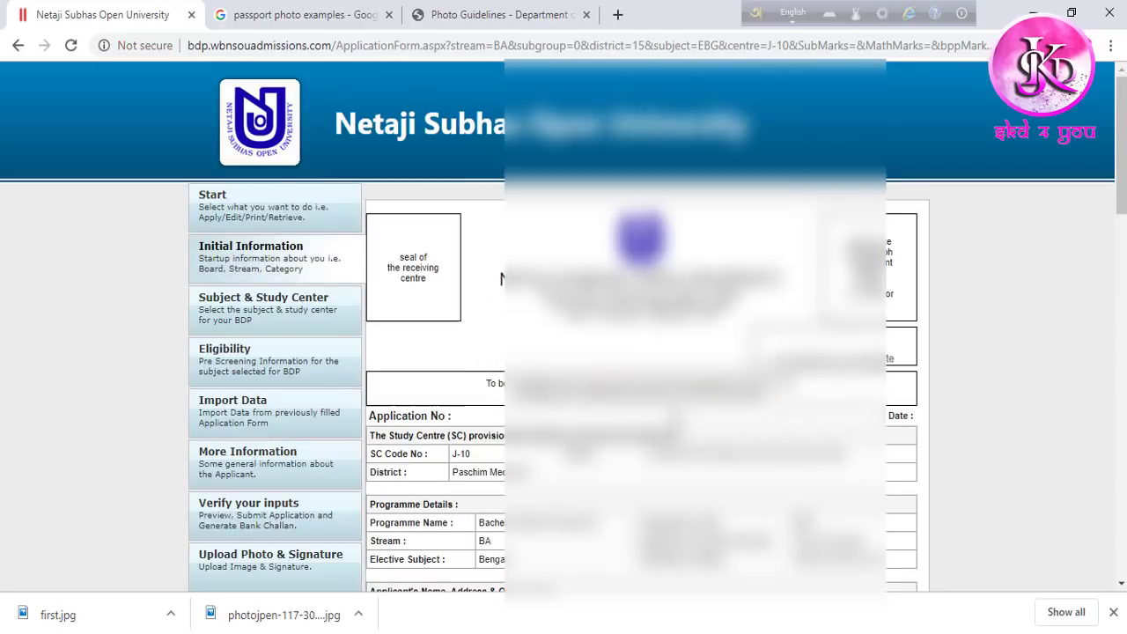
scroll(564, 352, "down", 1)
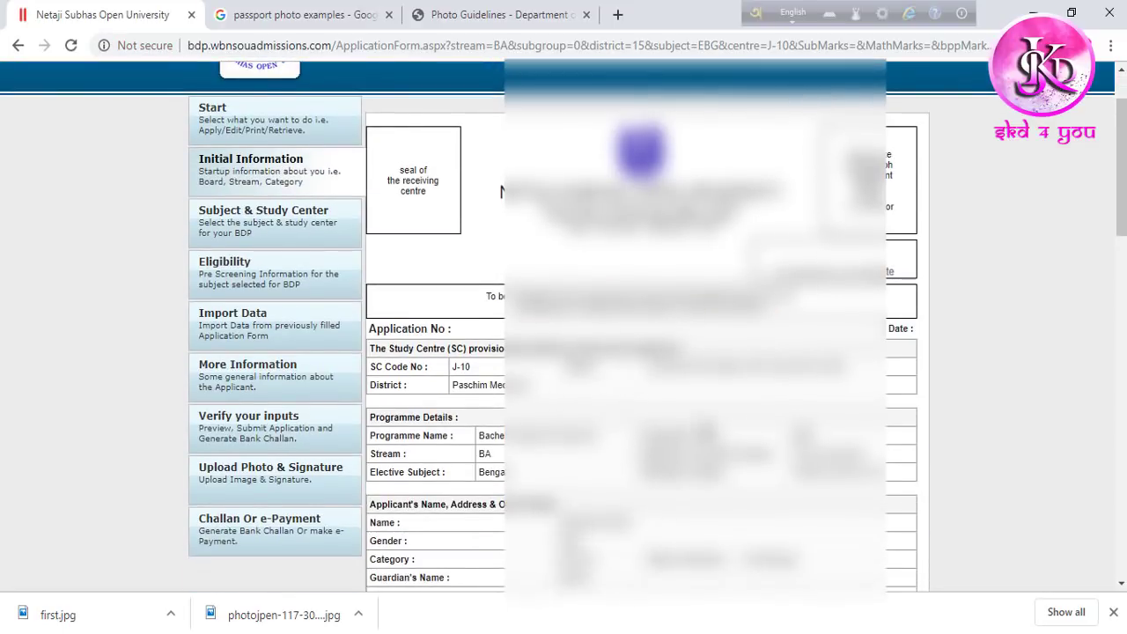
scroll(563, 352, "down", 1)
scroll(564, 353, "down", 3)
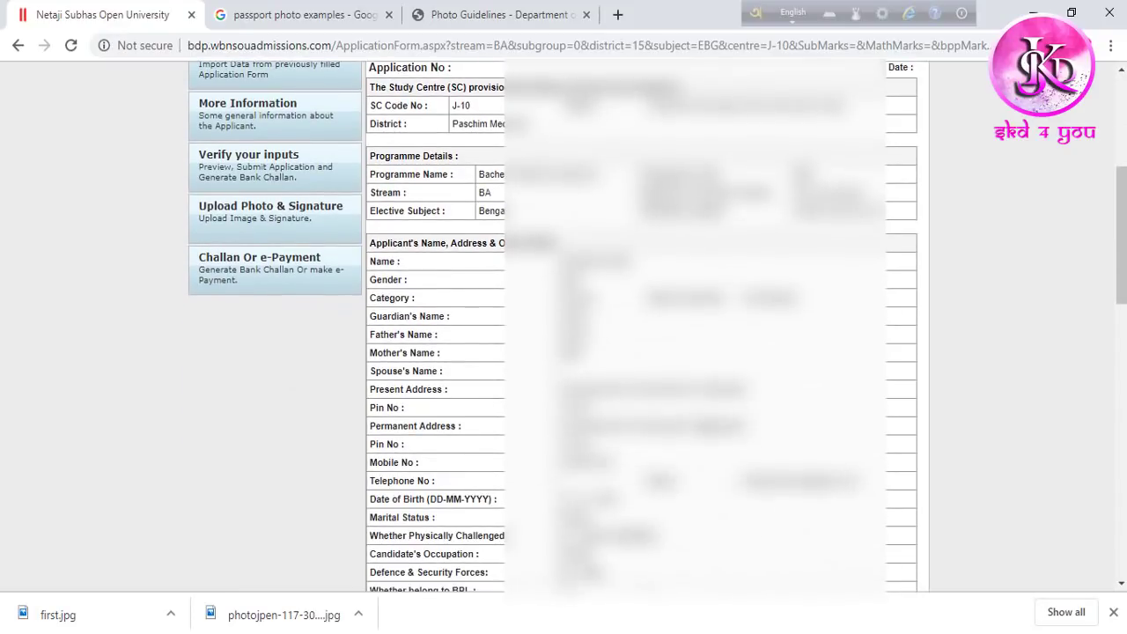
scroll(563, 352, "up", 1)
scroll(563, 352, "up", 2)
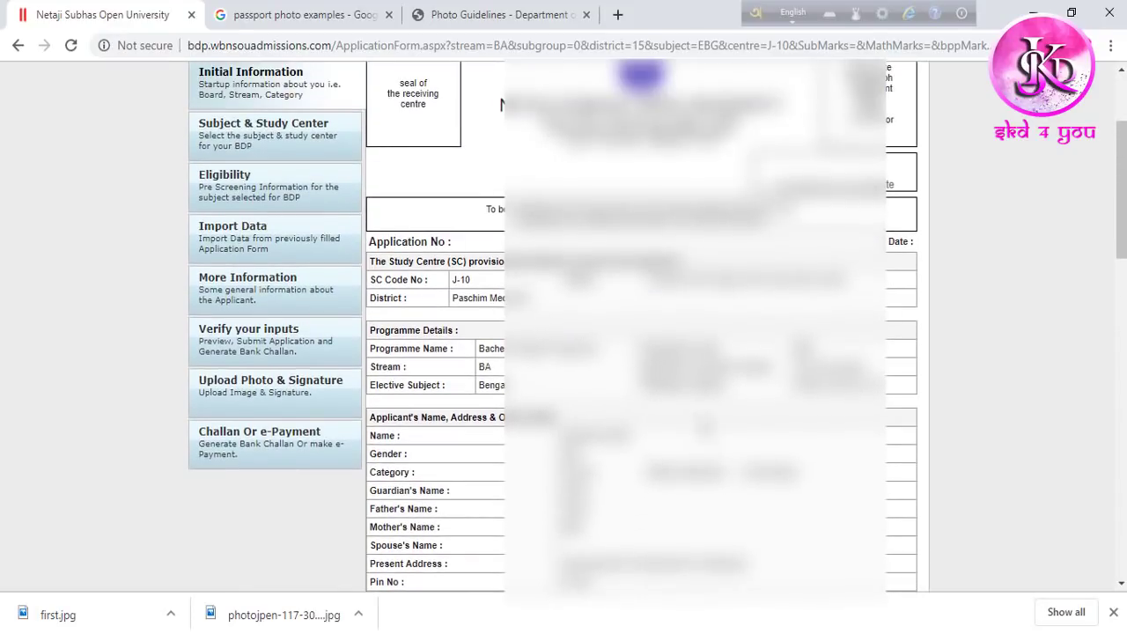
scroll(564, 352, "down", 6)
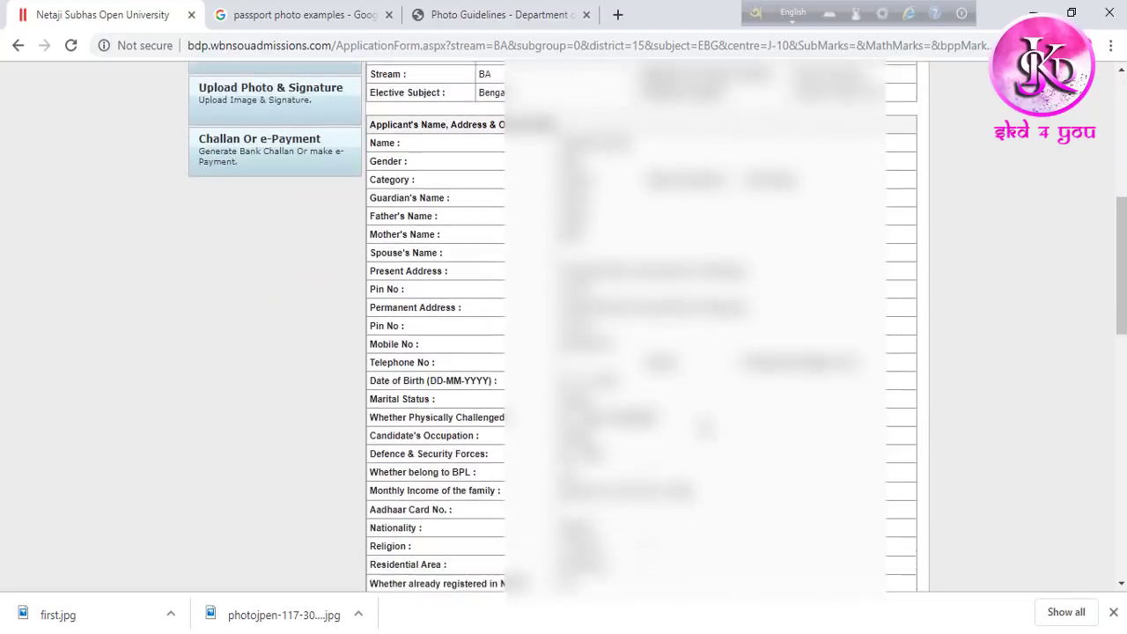
scroll(704, 426, "down", 3)
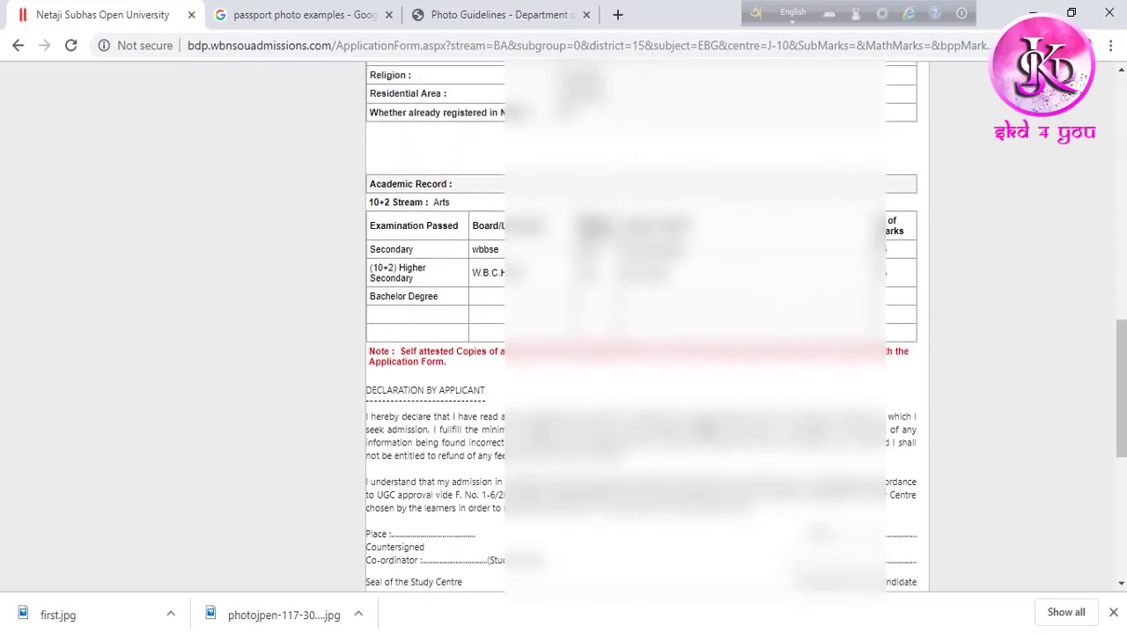
scroll(563, 352, "up", 12)
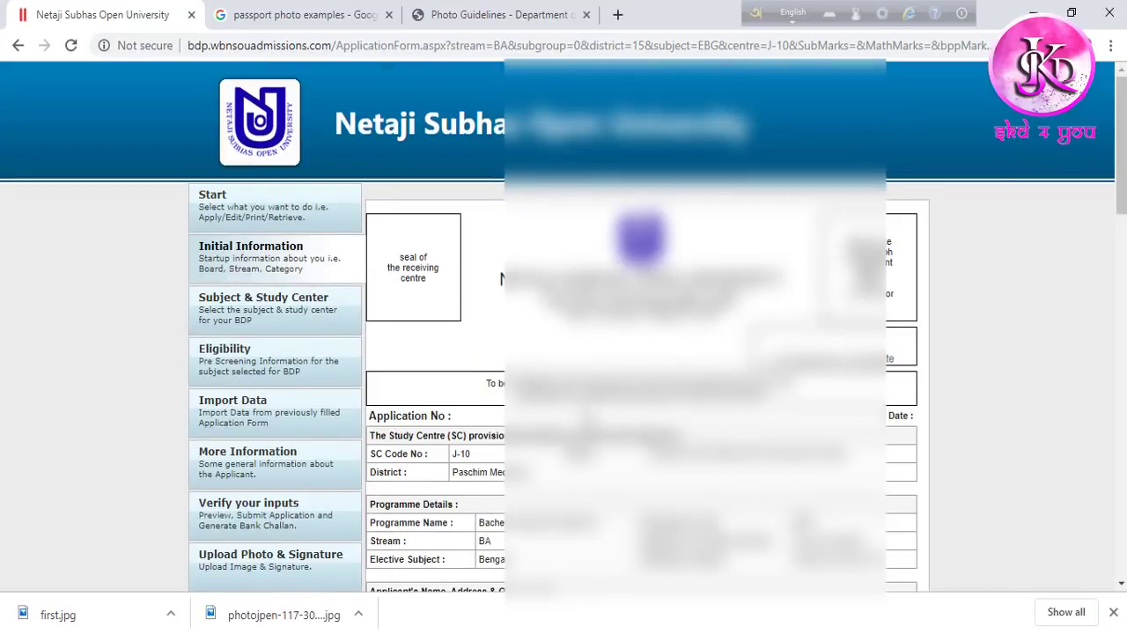
scroll(564, 352, "down", 6)
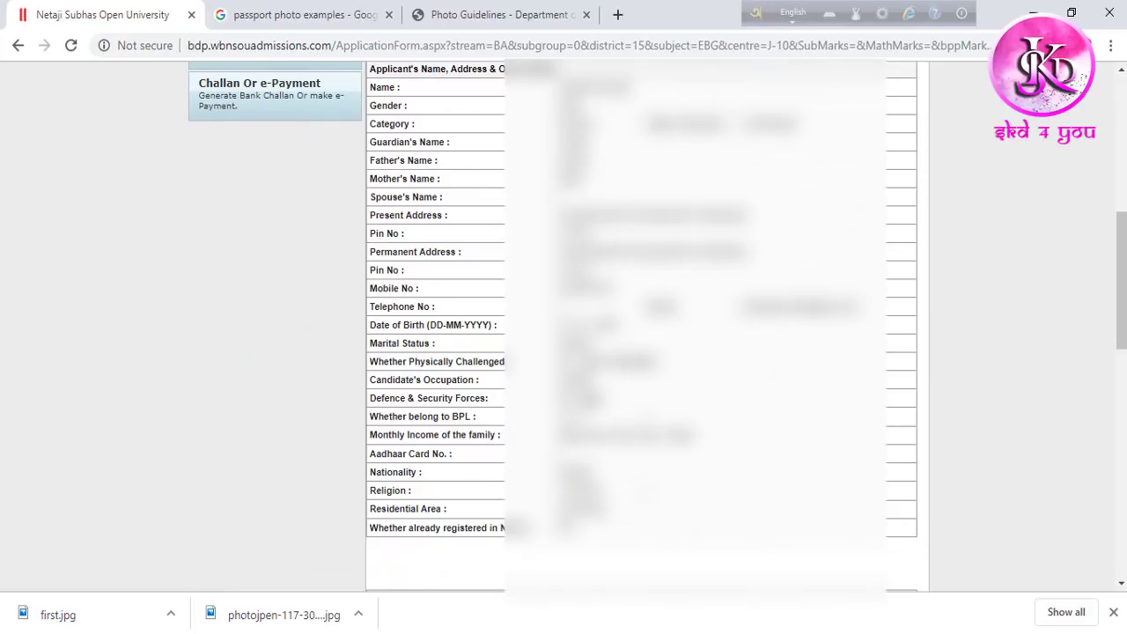
scroll(564, 352, "down", 1)
scroll(563, 352, "up", 7)
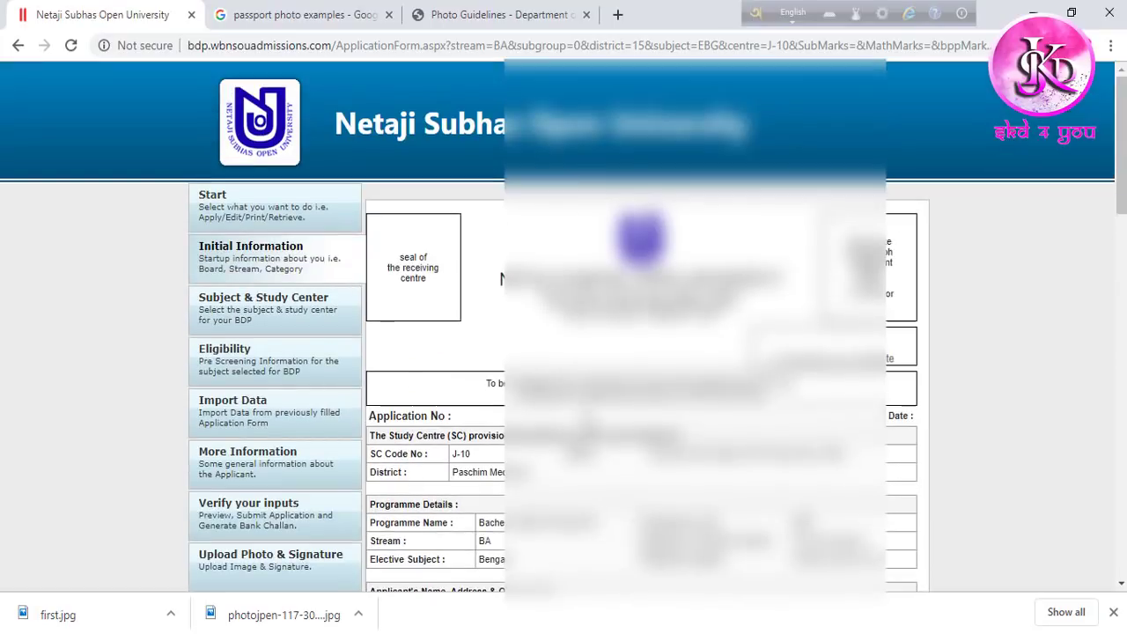
scroll(564, 352, "down", 10)
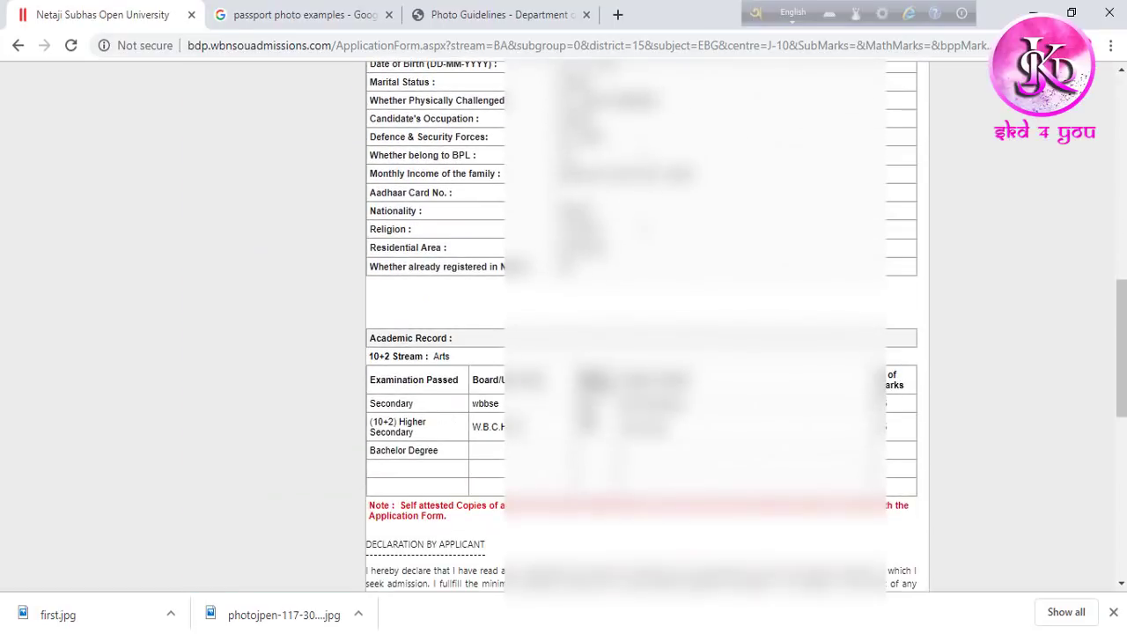
scroll(563, 352, "down", 3)
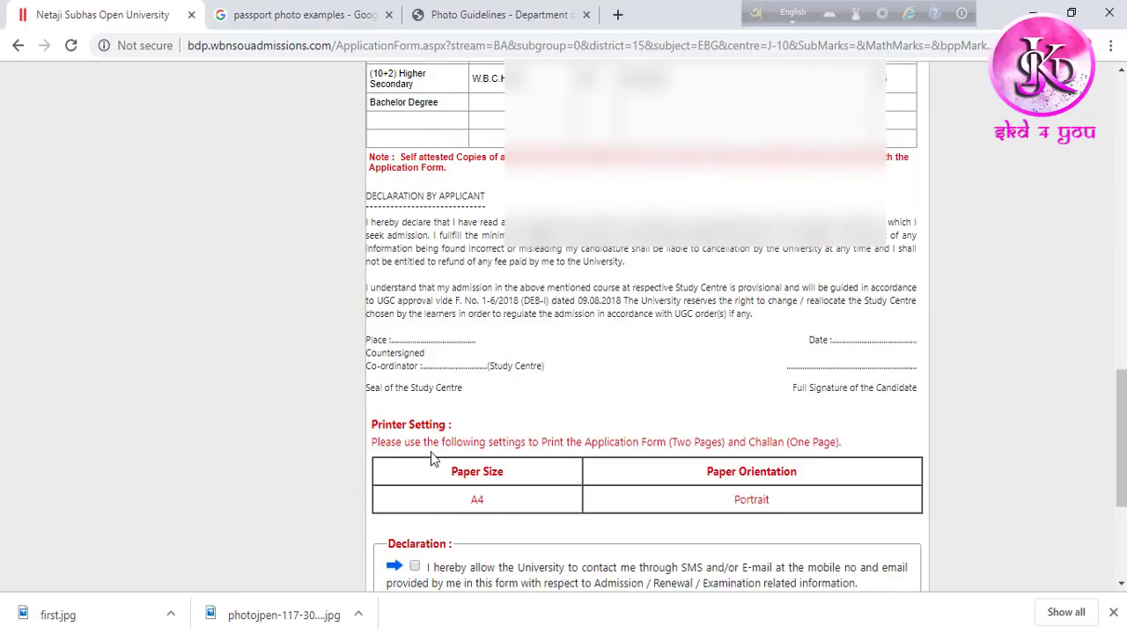
Step: Accept the declaration allowing the University to contact the applicant by SMS or e-mail, and submit the application
scroll(566, 465, "down", 2)
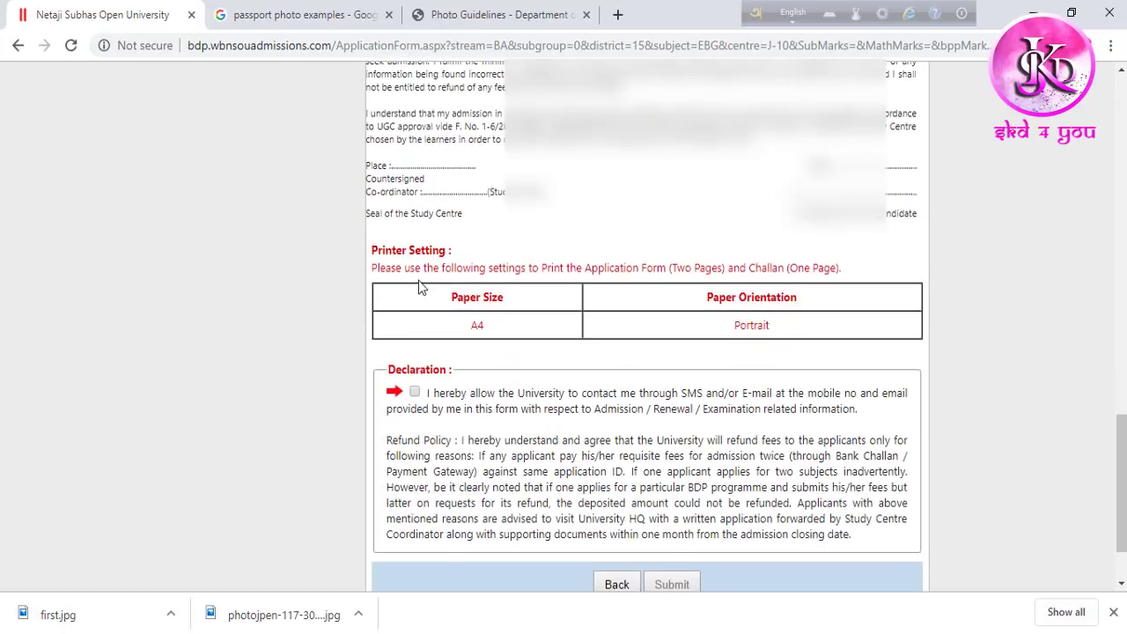
left_click(413, 393)
scroll(546, 452, "down", 1)
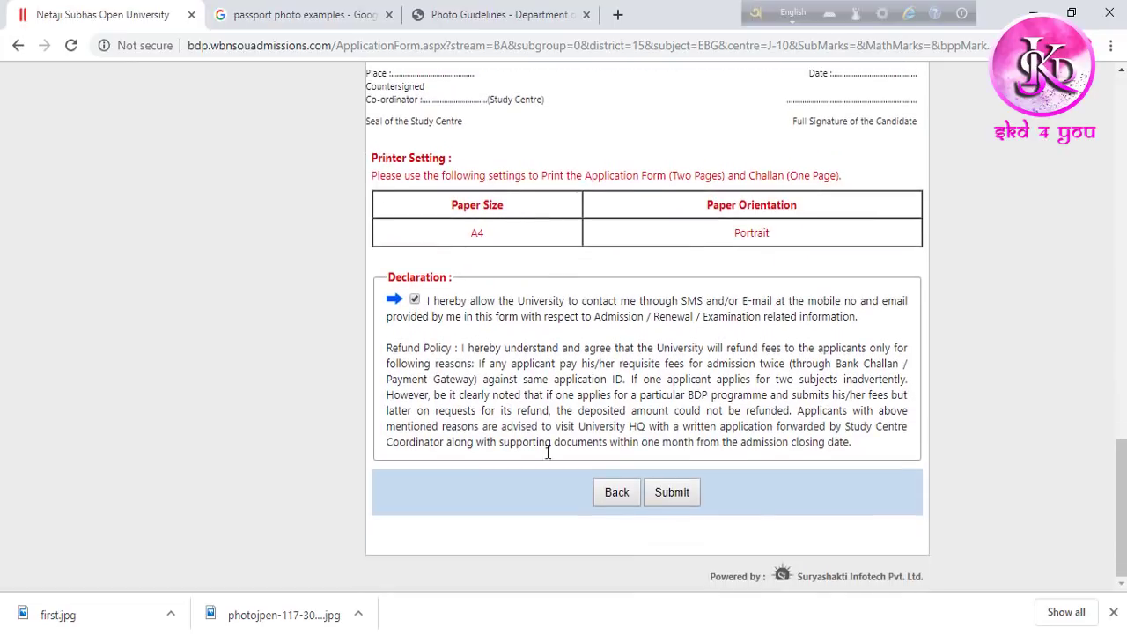
left_click(675, 496)
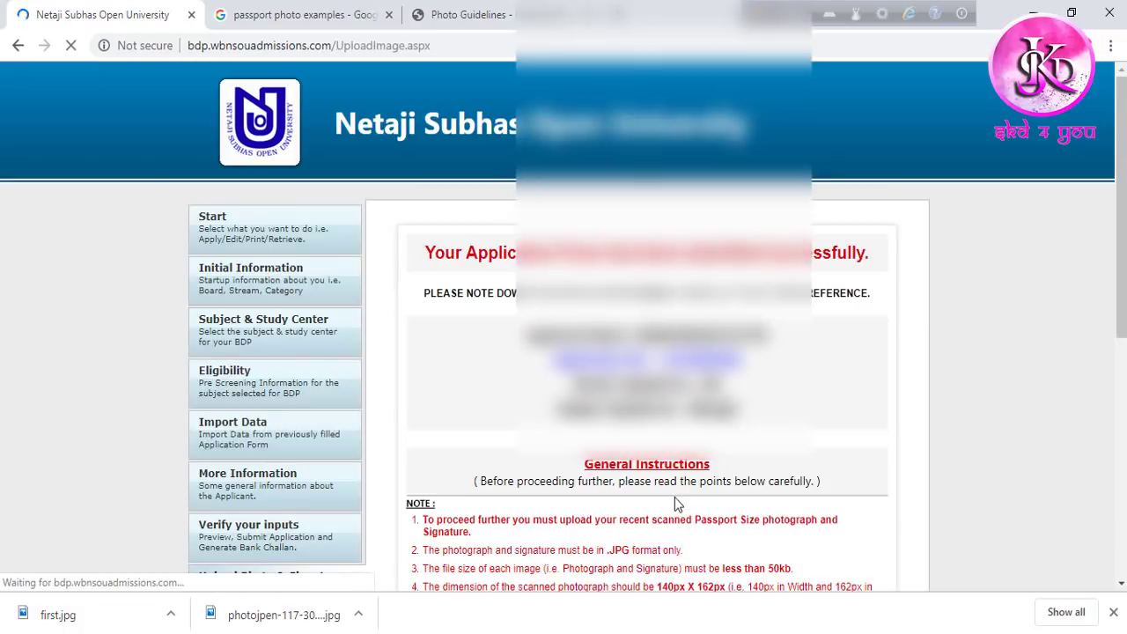
Step: Go through the upload instructions and upload the applicant's portrait image from the Desktop as the photograph
scroll(564, 326, "down", 3)
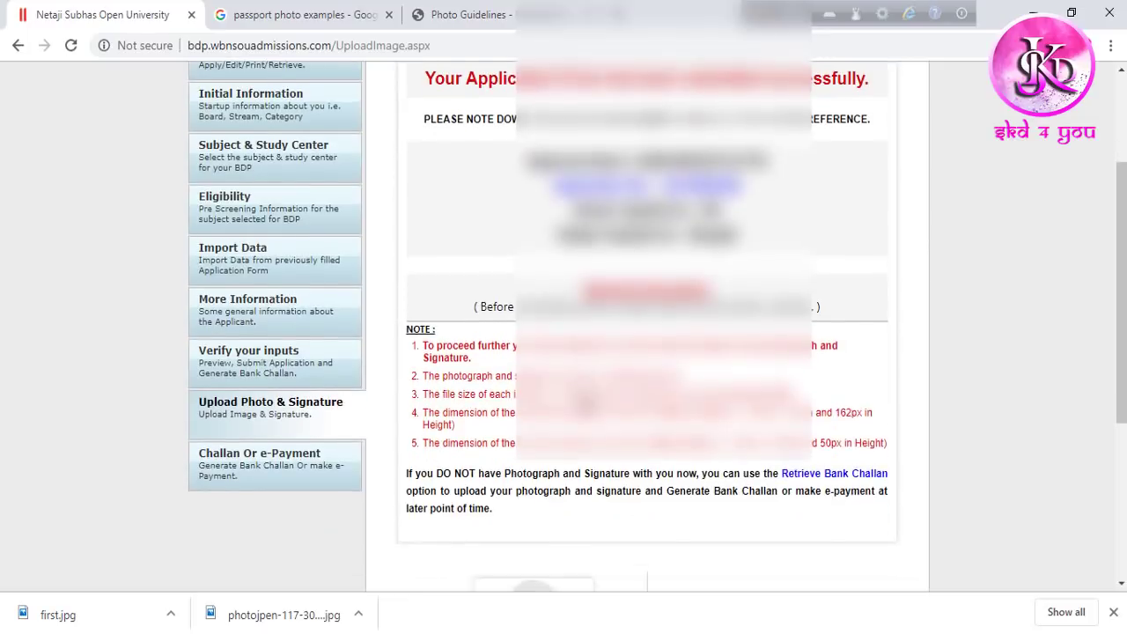
scroll(564, 326, "up", 3)
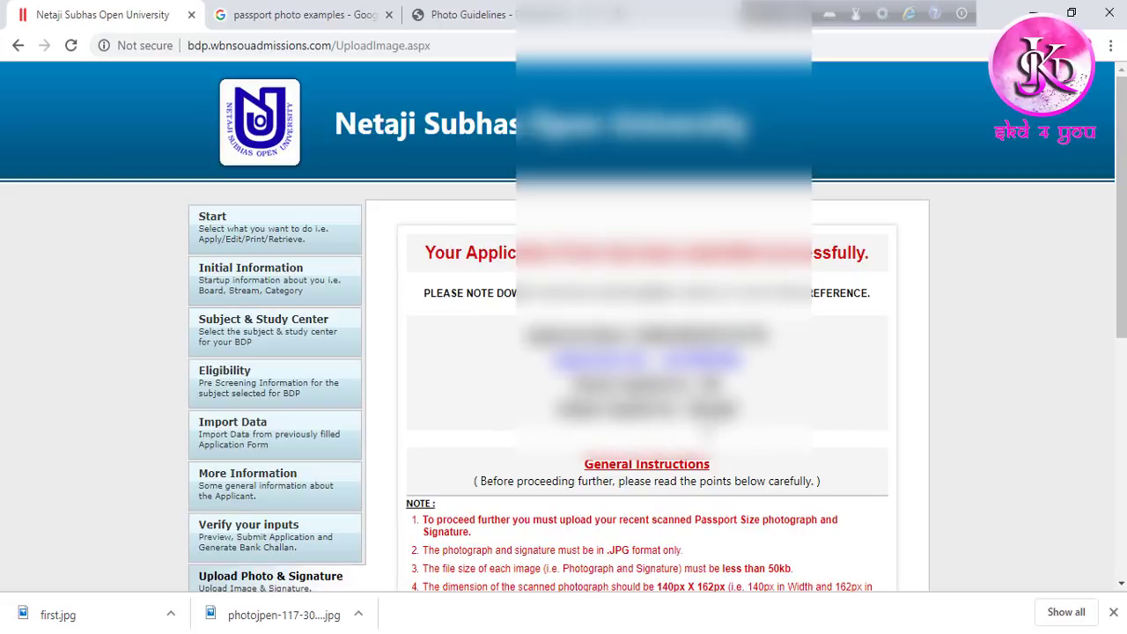
scroll(705, 429, "down", 5)
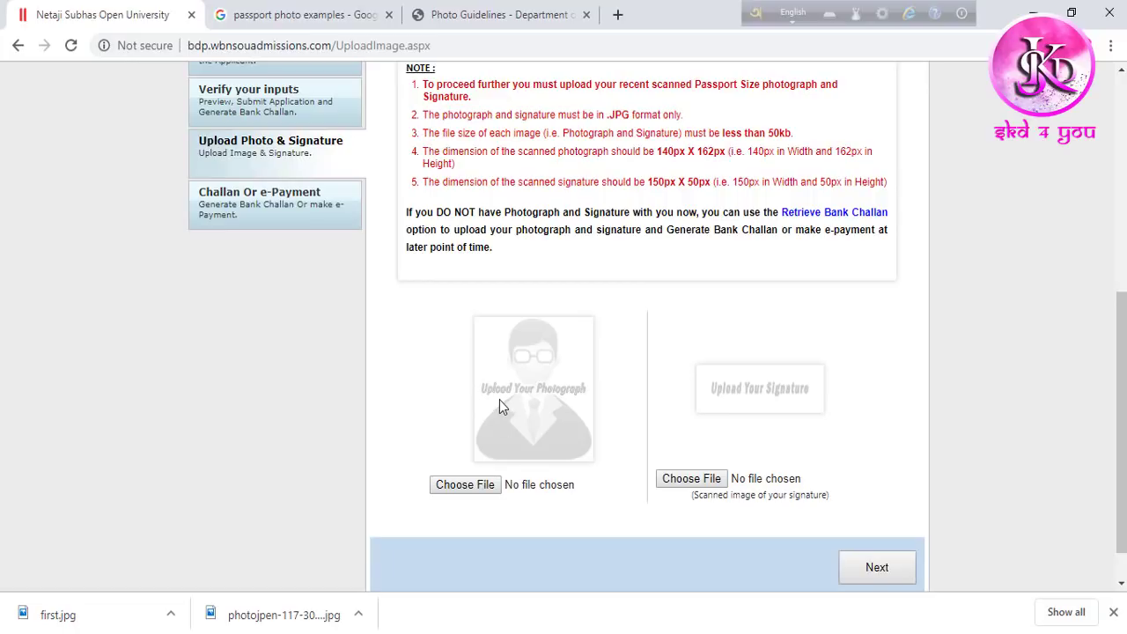
left_click(462, 487)
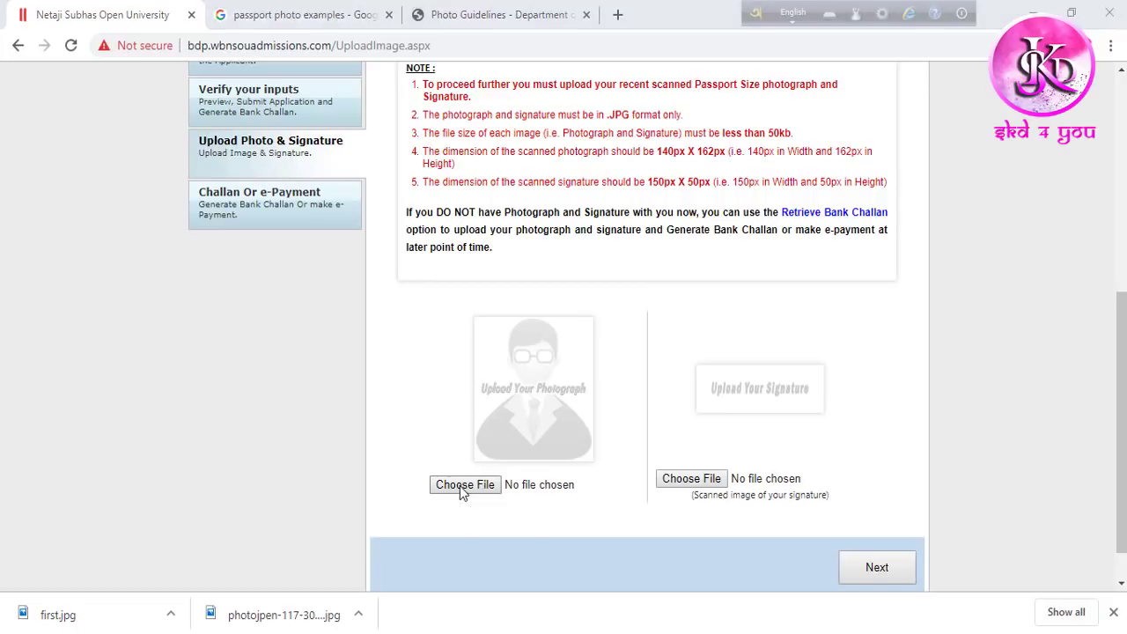
scroll(502, 469, "down", 4)
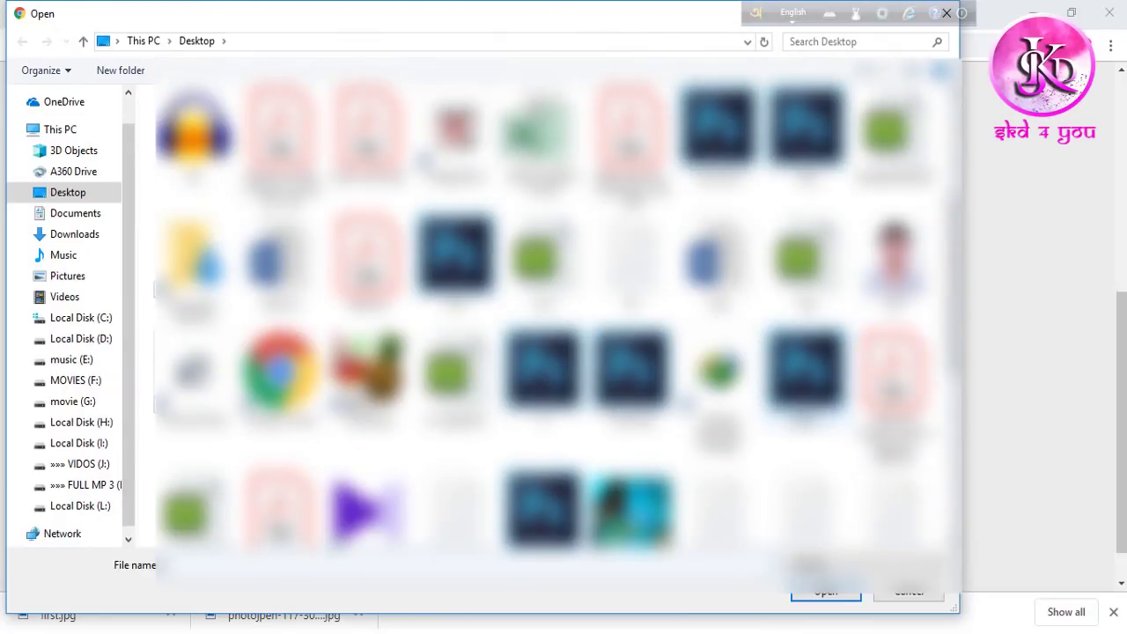
left_click(894, 264)
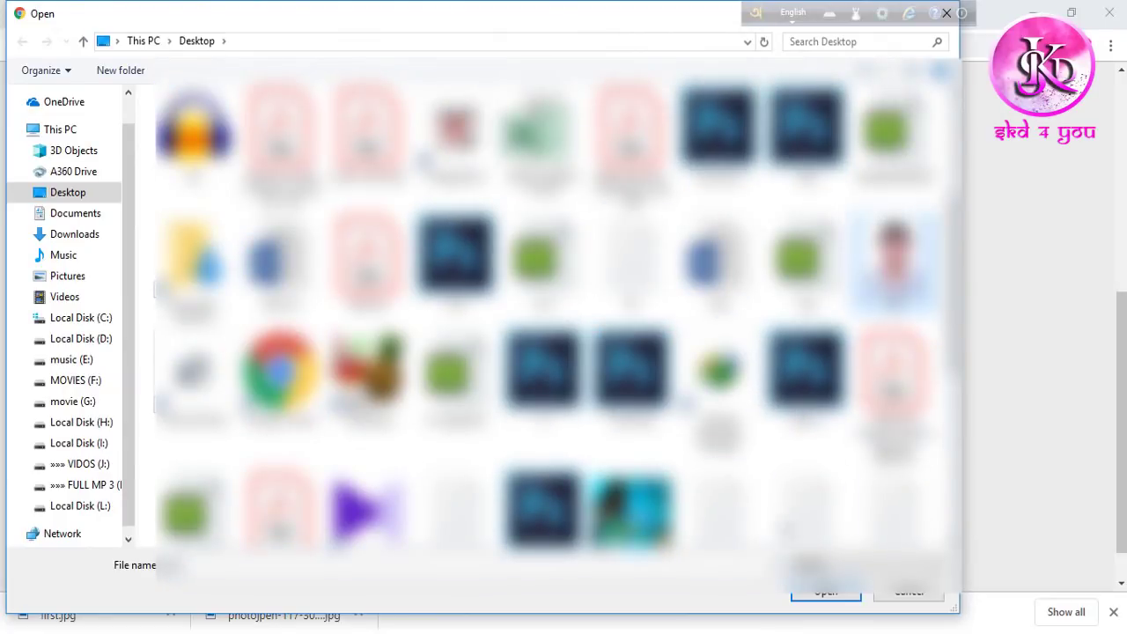
left_click(825, 592)
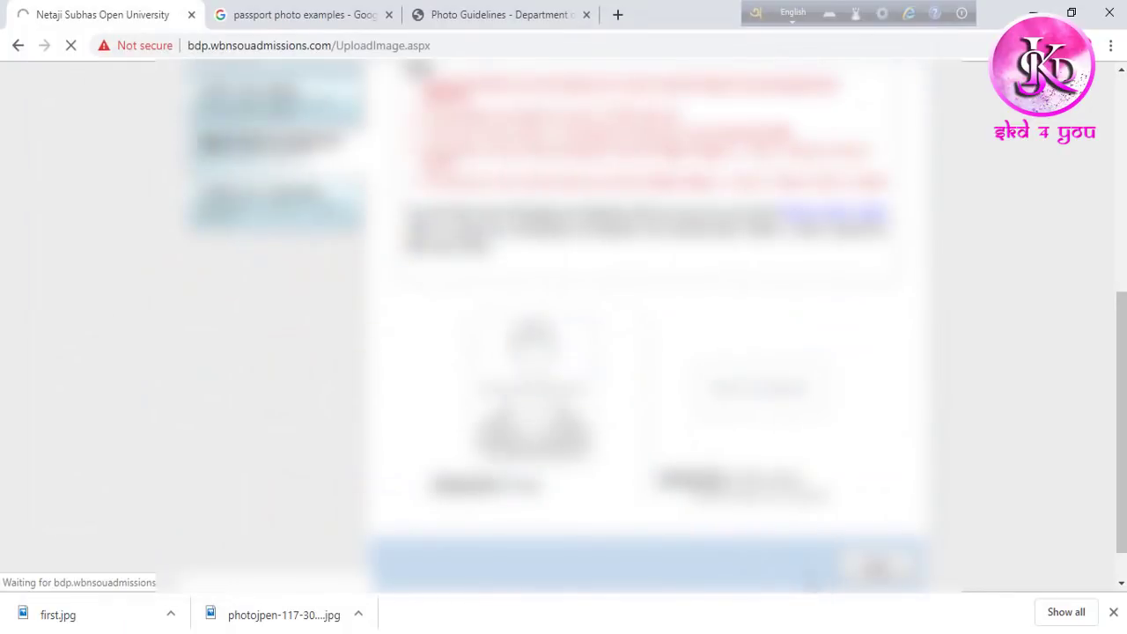
Step: Upload the same portrait image from the Desktop as the signature and continue to the challan and e-payment stage
scroll(563, 326, "down", 5)
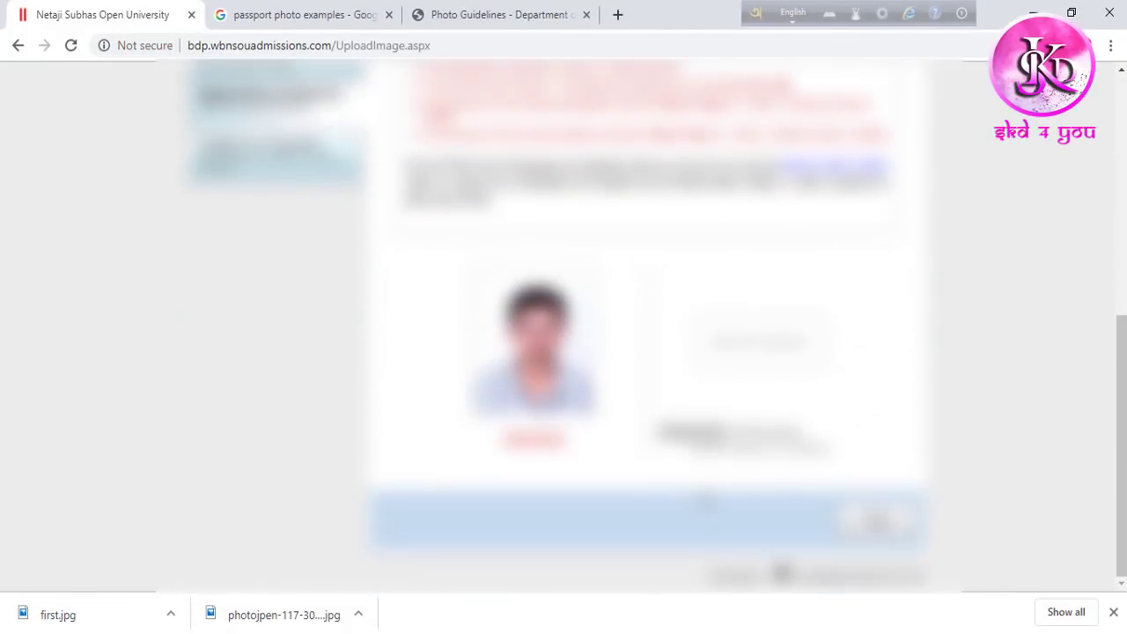
left_click(757, 339)
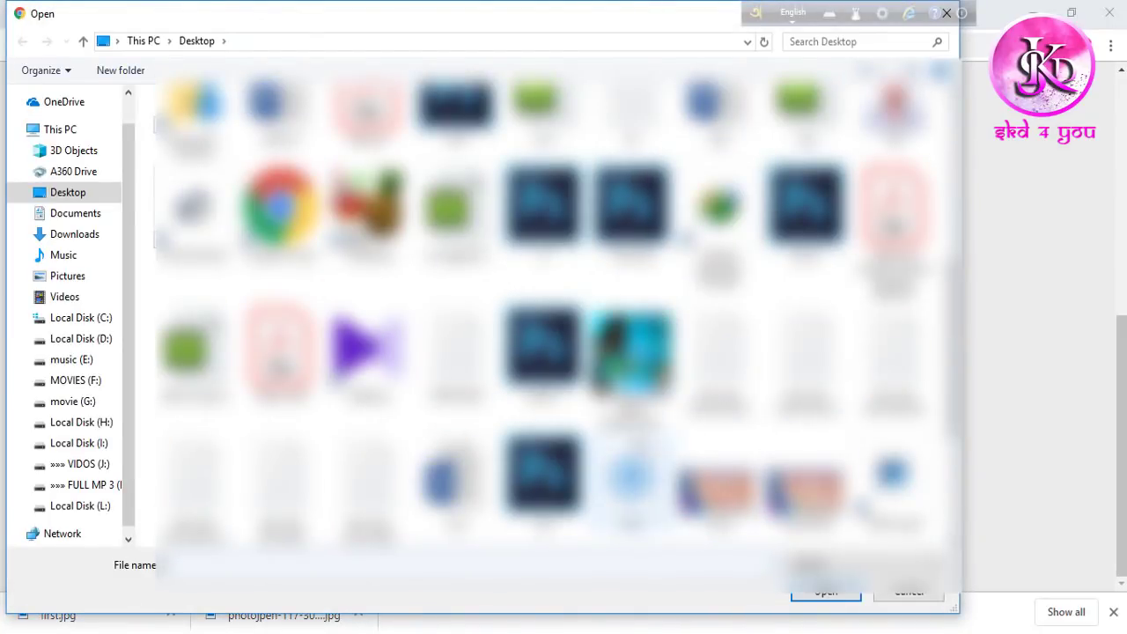
scroll(546, 308, "up", 1)
scroll(546, 308, "down", 3)
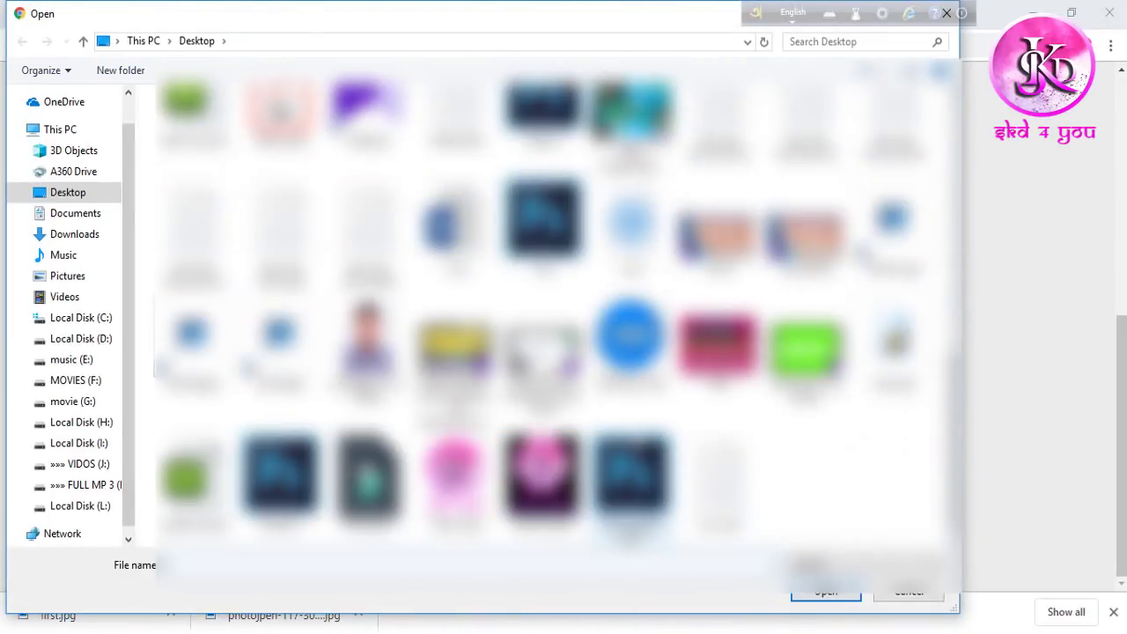
scroll(545, 317, "up", 6)
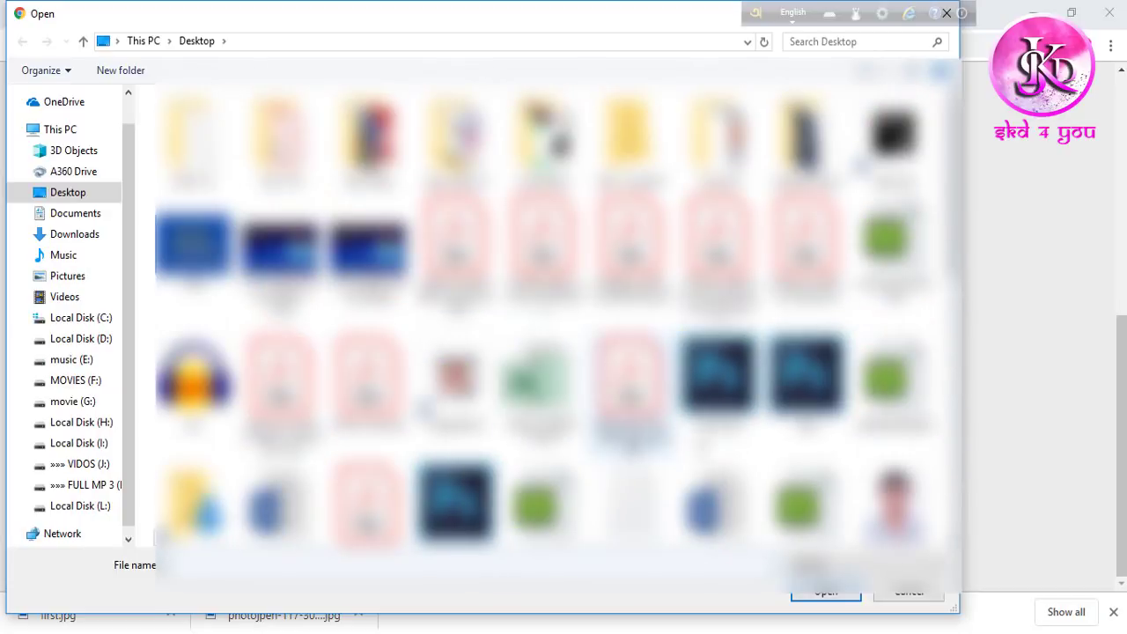
scroll(546, 309, "down", 2)
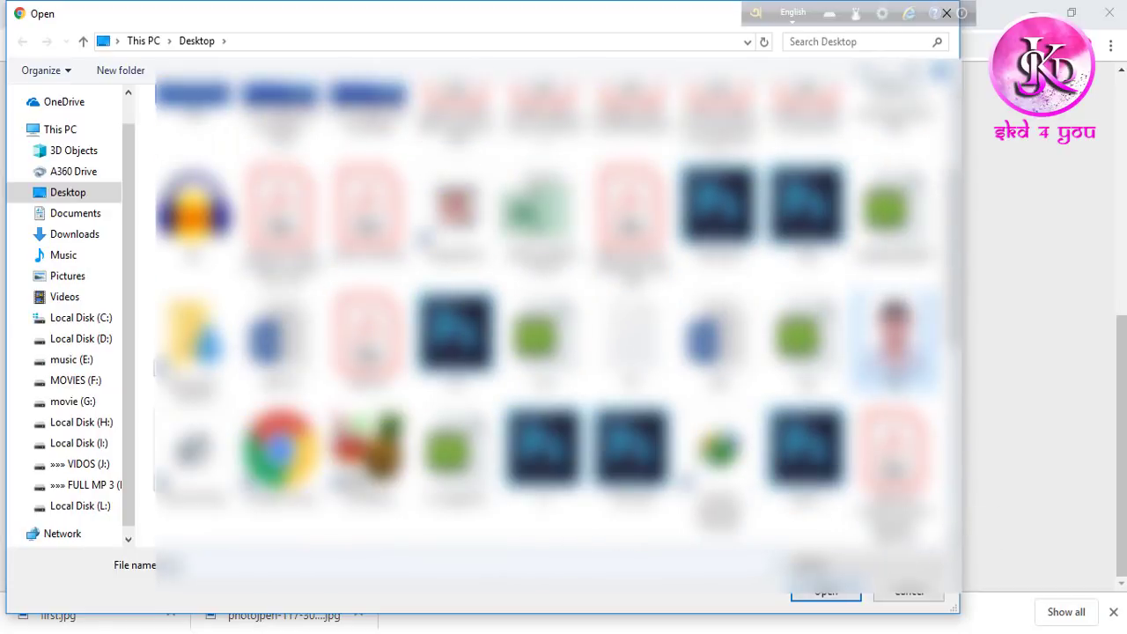
scroll(555, 316, "down", 5)
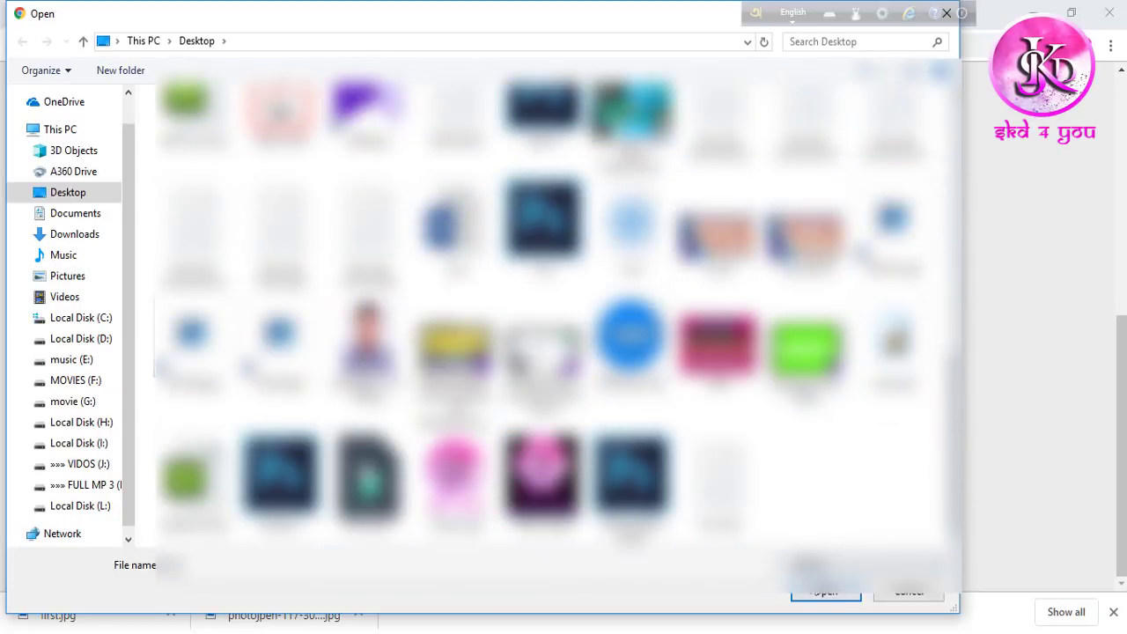
left_click(819, 594)
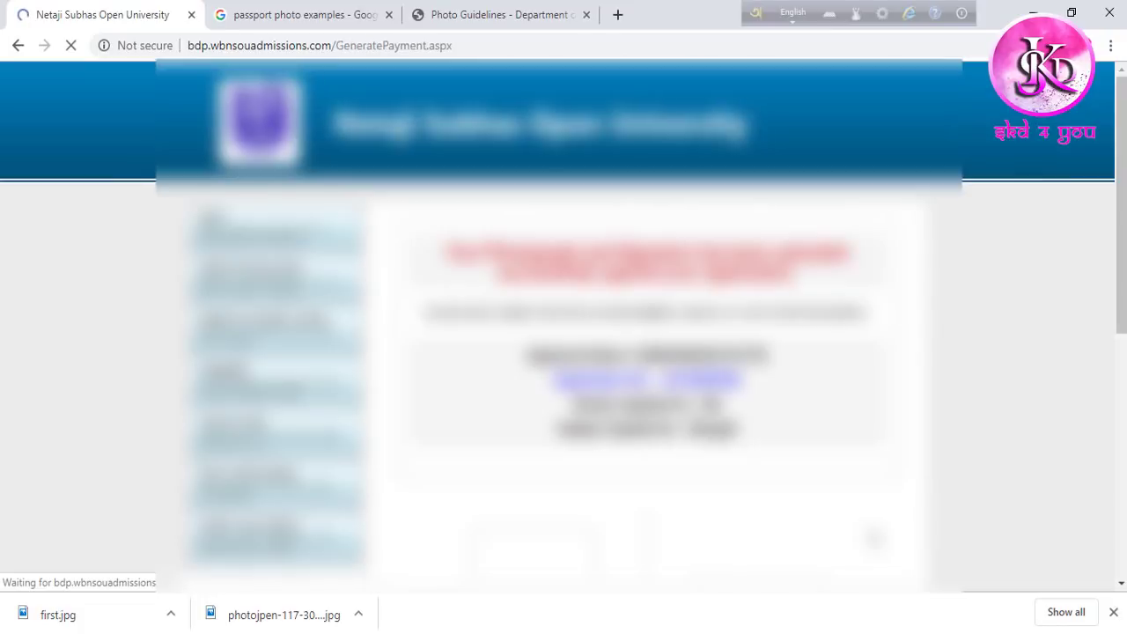
Step: Examine the uploaded photo and signature and the offline bank challan and online e-payment options, including the application form printout
scroll(564, 326, "down", 2)
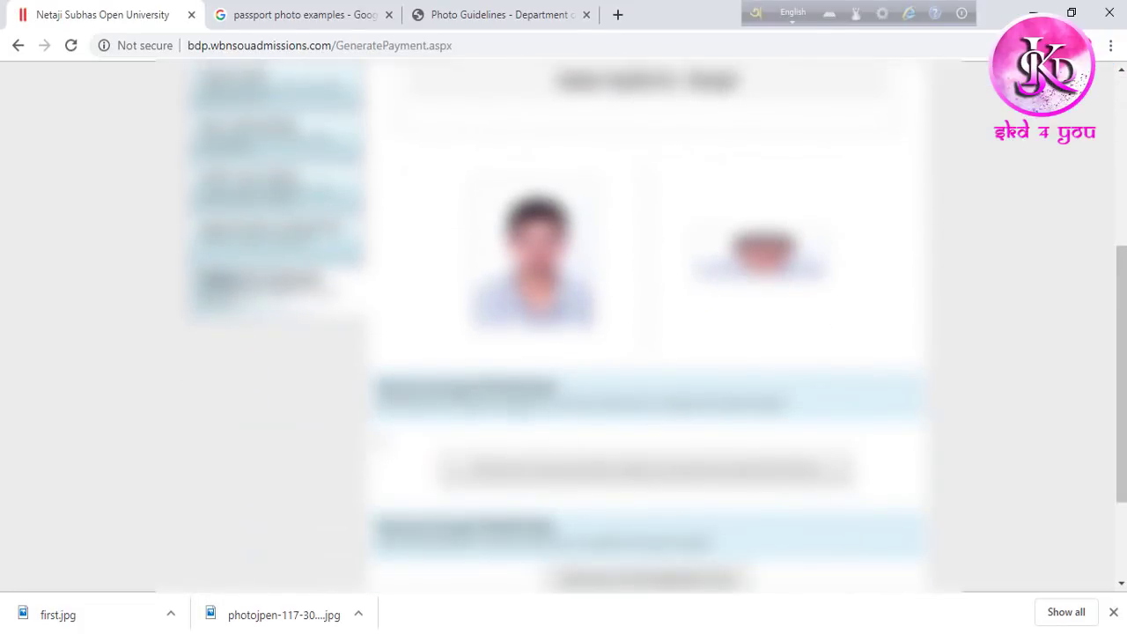
scroll(564, 325, "down", 1)
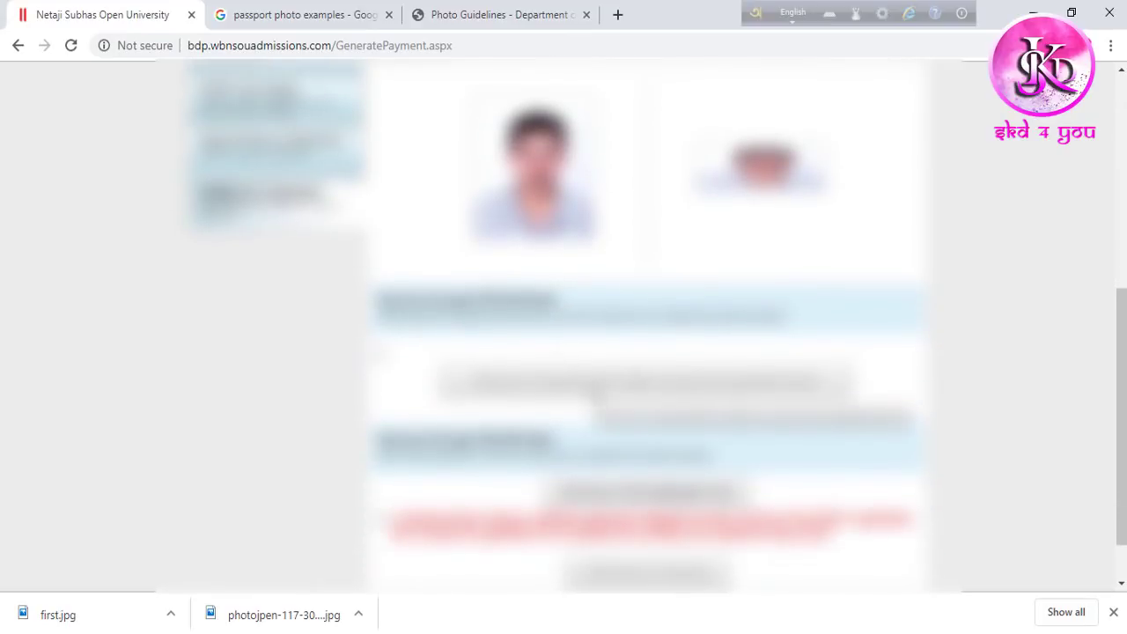
scroll(563, 325, "down", 1)
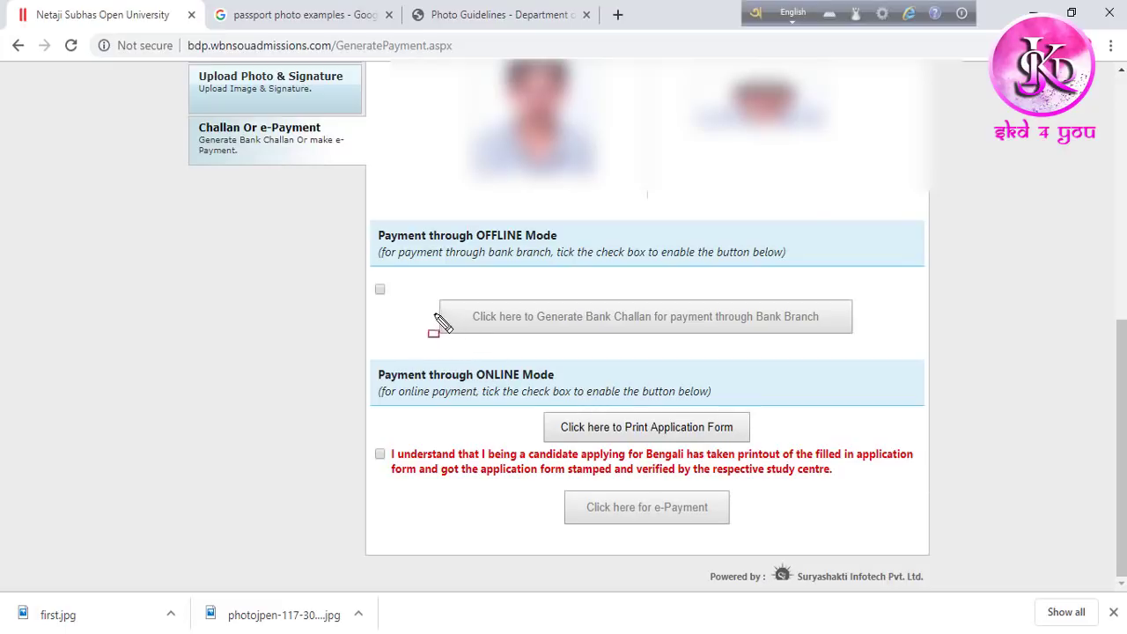
mouse_move(426, 292)
left_mouse_down()
mouse_move(433, 335)
mouse_move(805, 369)
mouse_move(876, 357)
left_mouse_up()
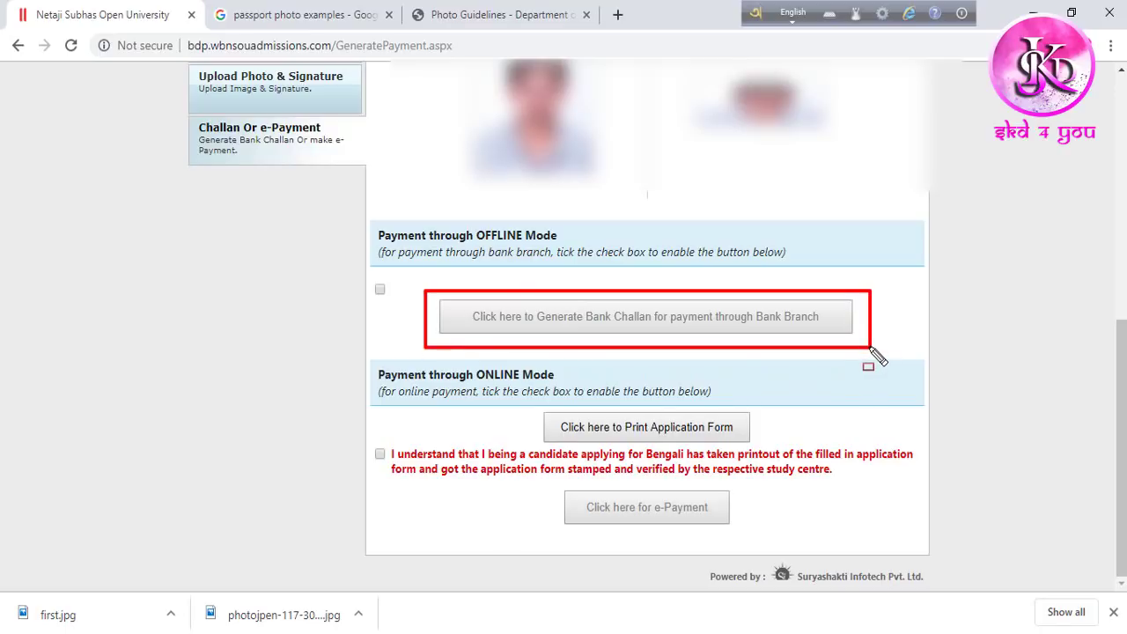
left_click_drag(876, 356, 873, 355)
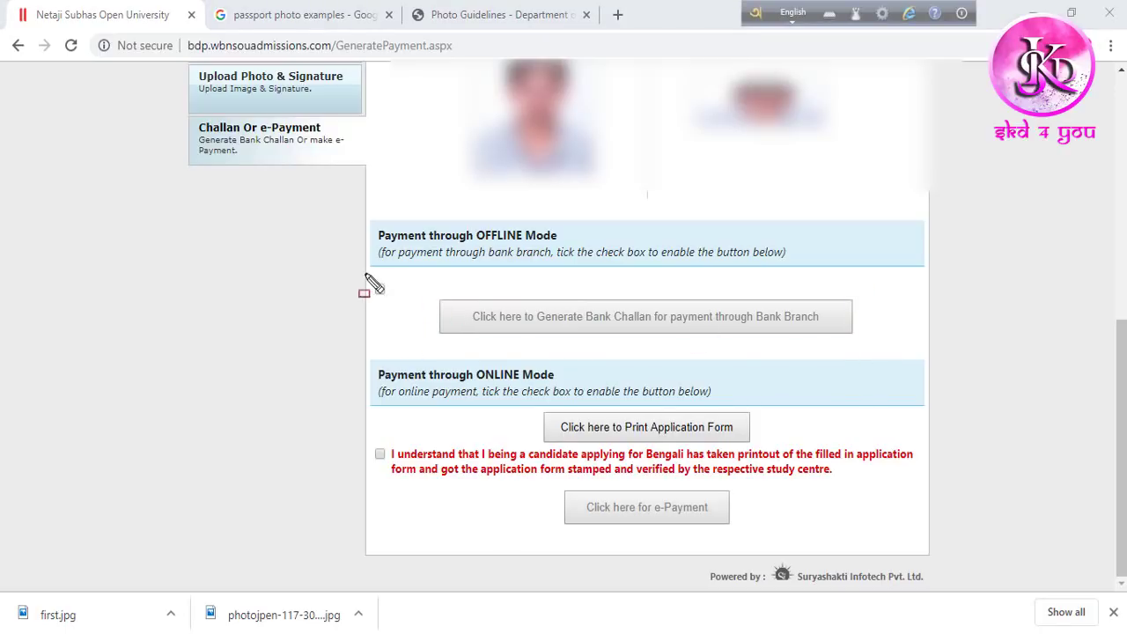
mouse_move(365, 274)
left_mouse_down()
mouse_move(395, 301)
mouse_move(787, 350)
mouse_move(869, 340)
left_mouse_up()
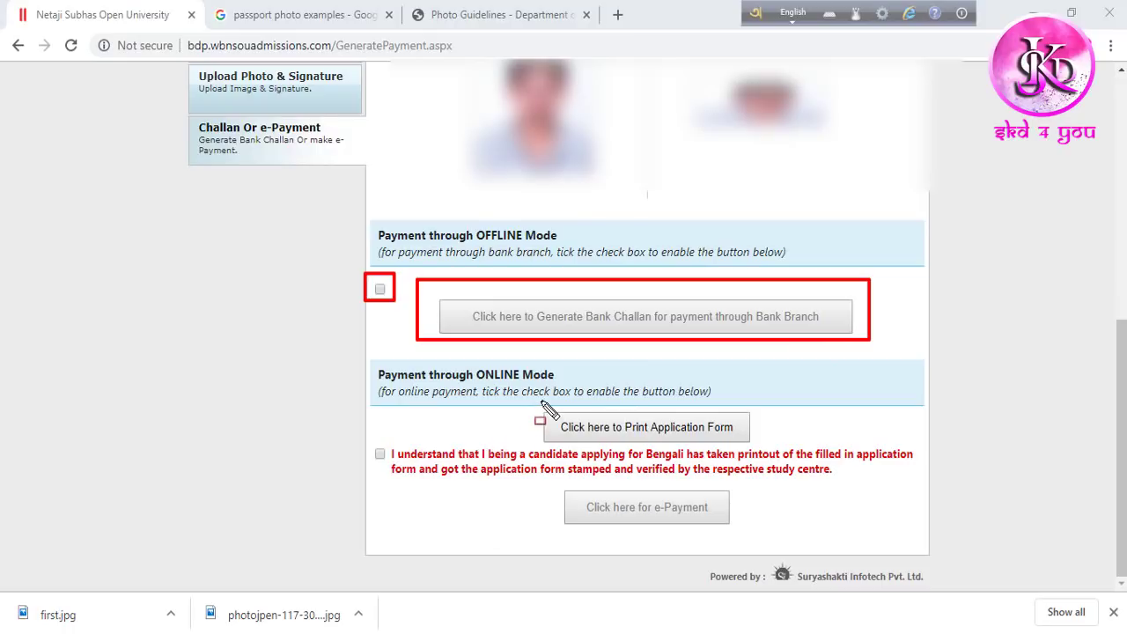
mouse_move(542, 402)
left_mouse_down()
mouse_move(554, 432)
mouse_move(764, 444)
left_mouse_up()
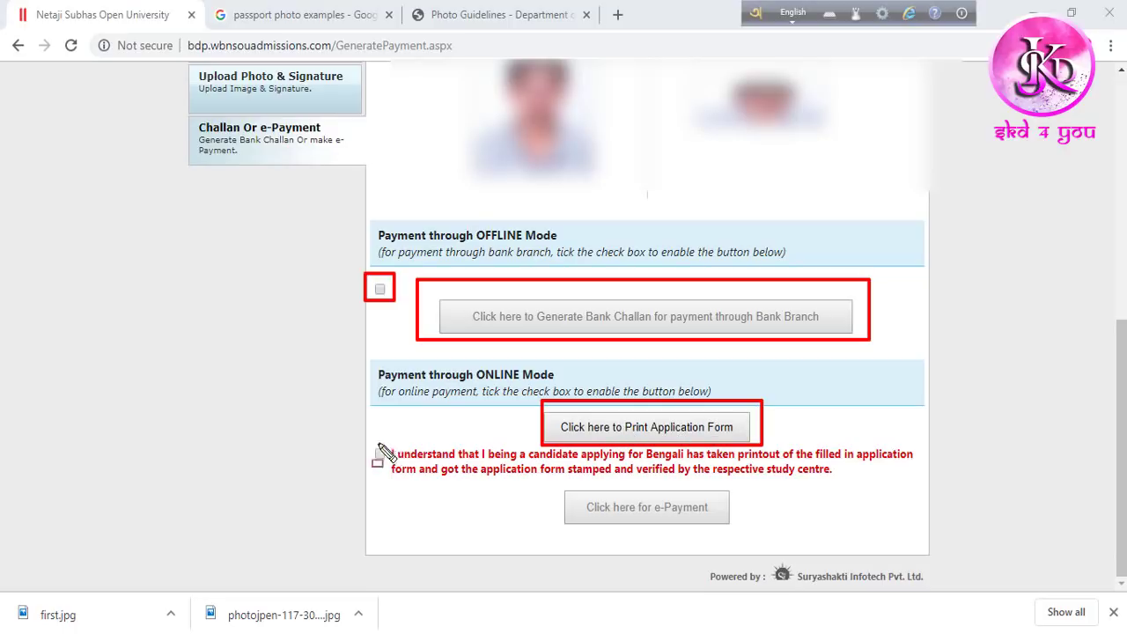
mouse_move(367, 431)
left_mouse_down()
mouse_move(390, 478)
mouse_move(390, 468)
left_mouse_up()
mouse_move(553, 483)
left_mouse_down()
mouse_move(551, 516)
mouse_move(743, 534)
left_mouse_up()
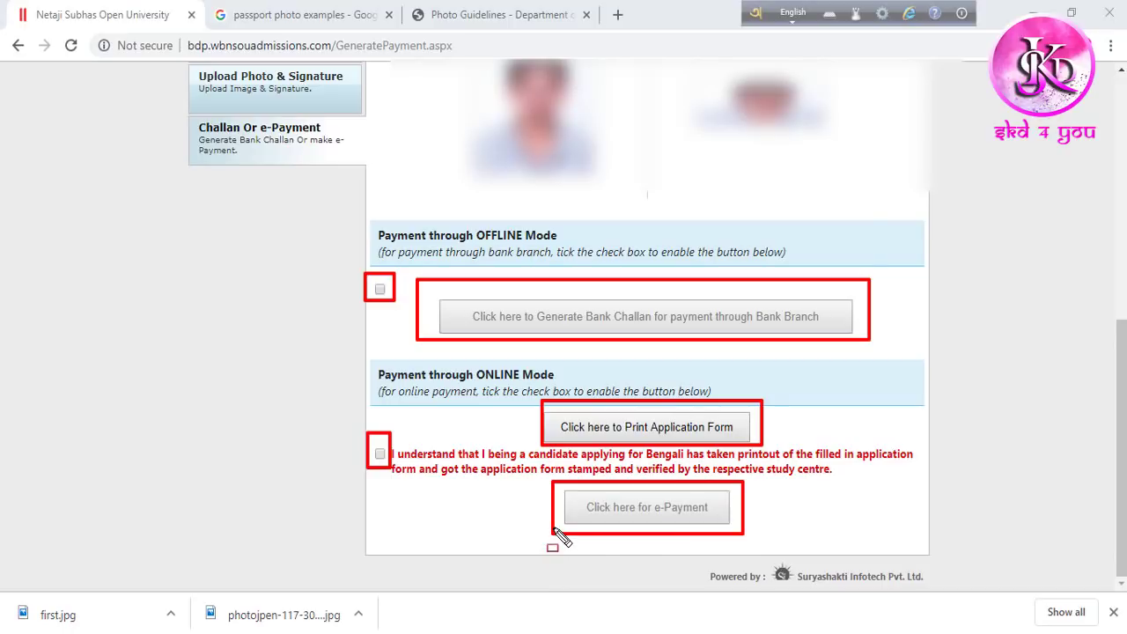
key("Escape")
Step: Accept the declaration that the application form was printed, stamped and verified by the study centre, and proceed to e-Payment
left_click(380, 453)
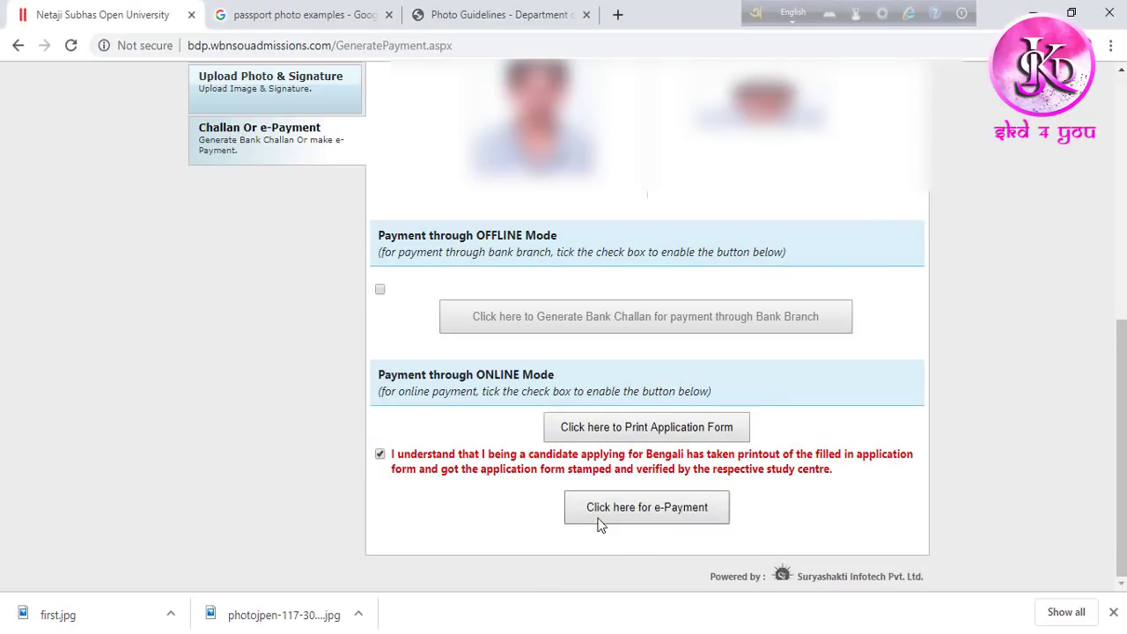
left_click(601, 514)
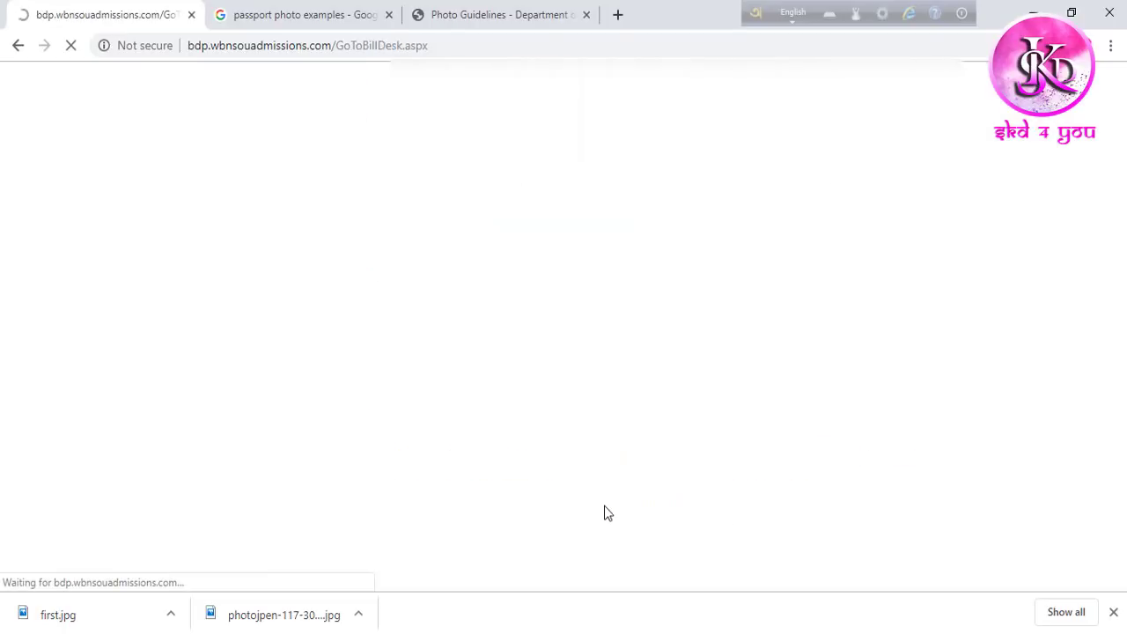